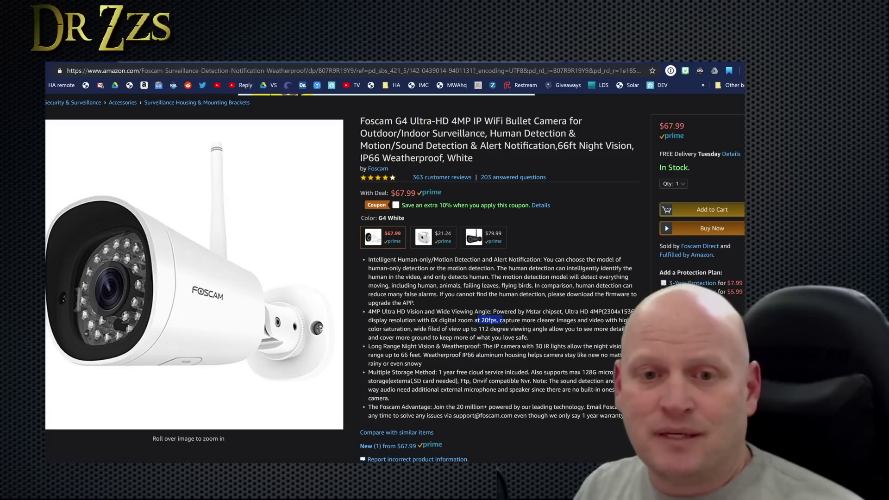
# - Highlight 'Onvif compatible Nvr.' in the Foscam G4 listing's feature bullets
pyautogui.moveTo(472, 380)
pyautogui.mouseDown()
pyautogui.moveTo(511, 388)
pyautogui.moveTo(532, 380)
pyautogui.moveTo(472, 381)
pyautogui.mouseUp()
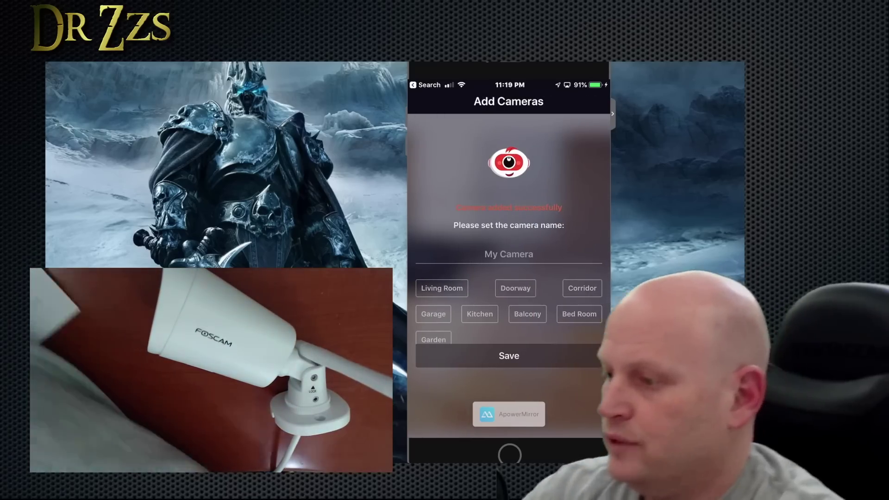
# - Name the new camera Doorway, save it, and open it from the camera list
pyautogui.click(515, 288)
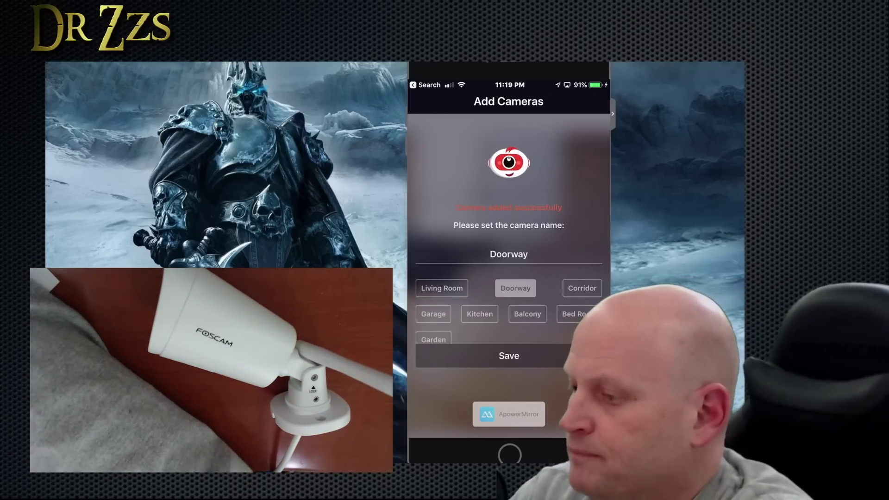
pyautogui.click(509, 355)
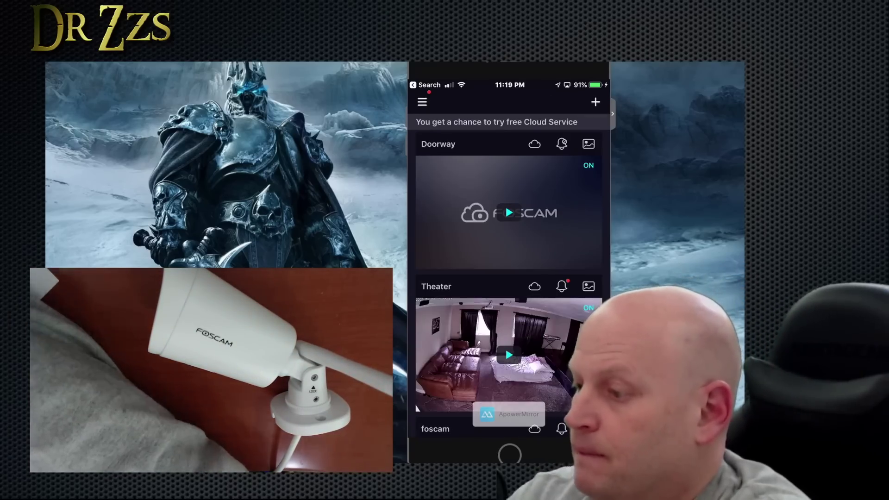
pyautogui.click(509, 212)
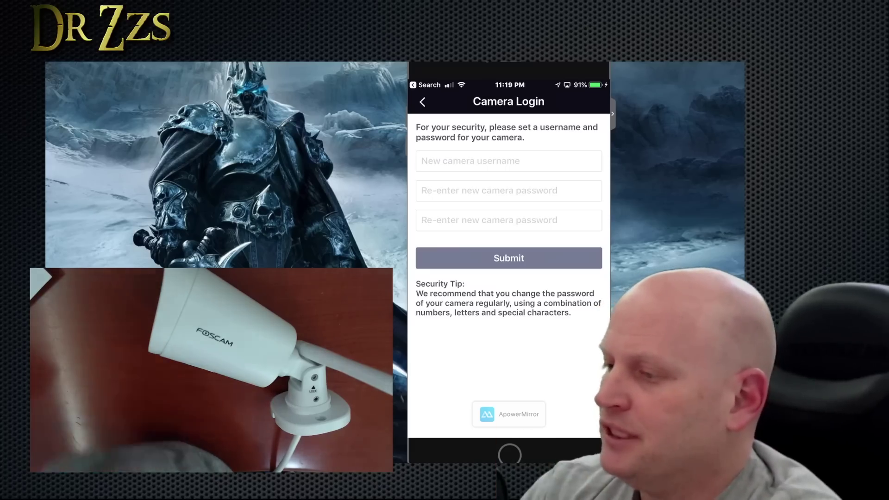
# - Enter 'Frontdoor' as the Doorway camera's new username and move to the password field
pyautogui.click(509, 161)
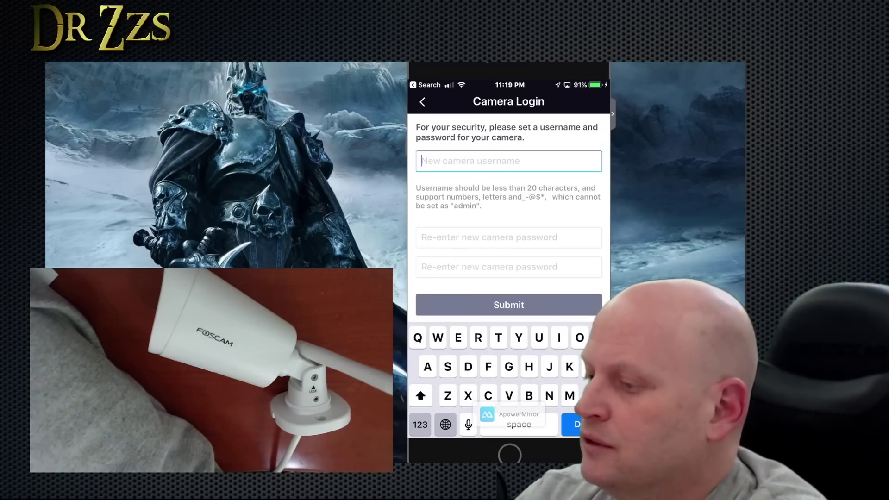
pyautogui.write('Fri')
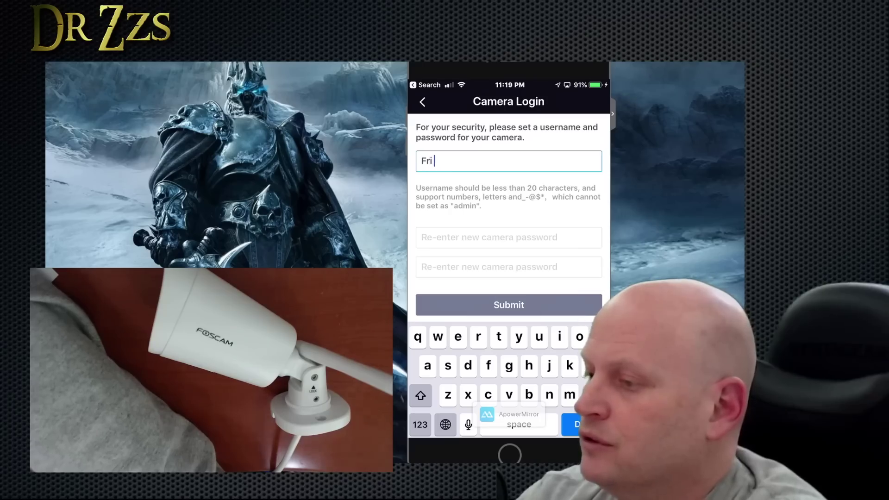
pyautogui.press('BackSpace')
pyautogui.write('ontdoor')
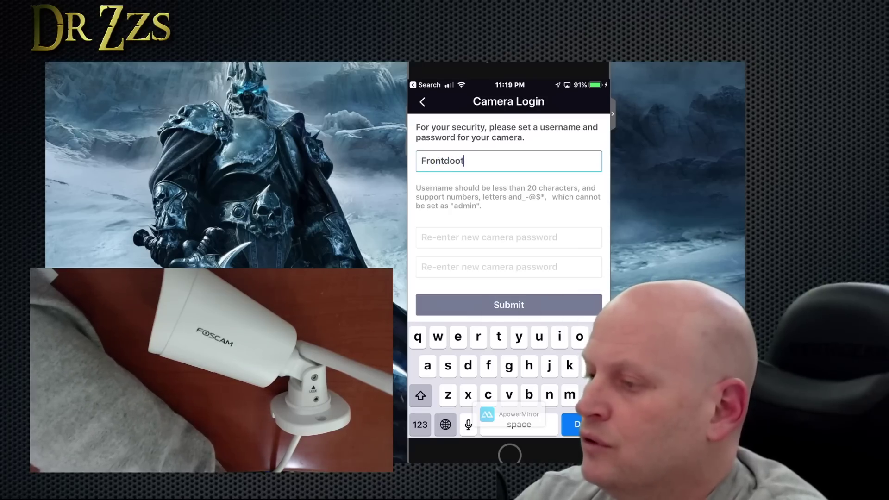
pyautogui.click(509, 238)
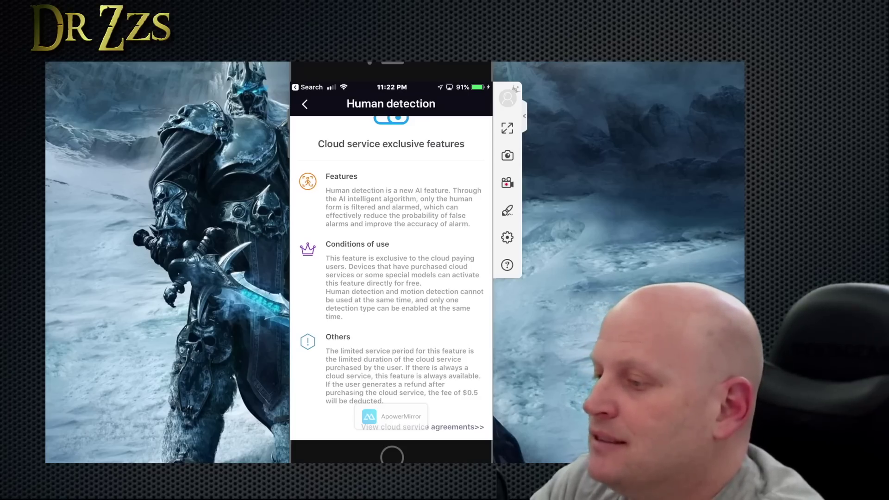
# - Scroll down the Foscam app toward the Doorway camera's live view
pyautogui.scroll(-3, 395, 277)
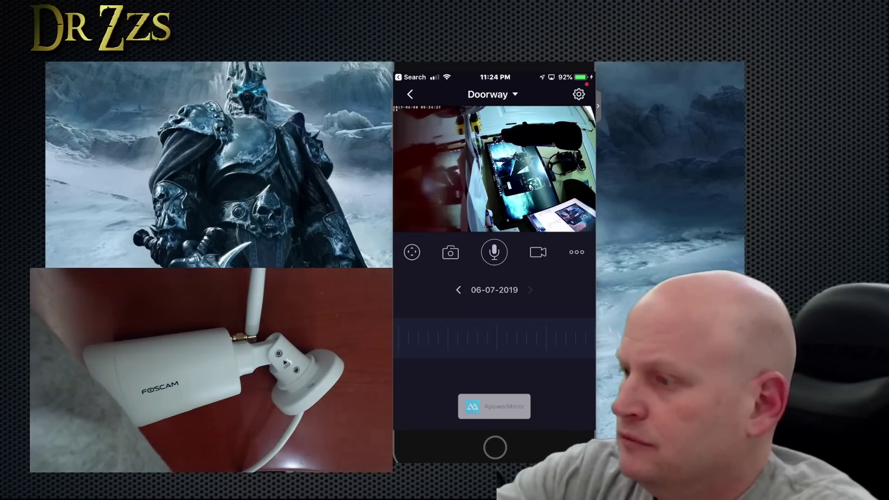
# - Open the Doorway camera's Settings and its Camera Info page
pyautogui.click(579, 94)
pyautogui.click(494, 232)
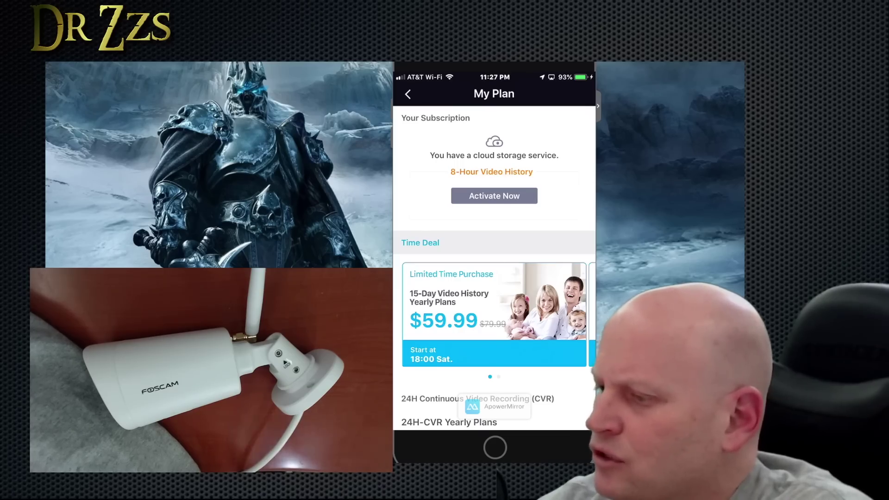
# - Review the CVR and video history plans, then return to the camera settings
pyautogui.scroll(-3, 494, 269)
pyautogui.scroll(-4, 494, 268)
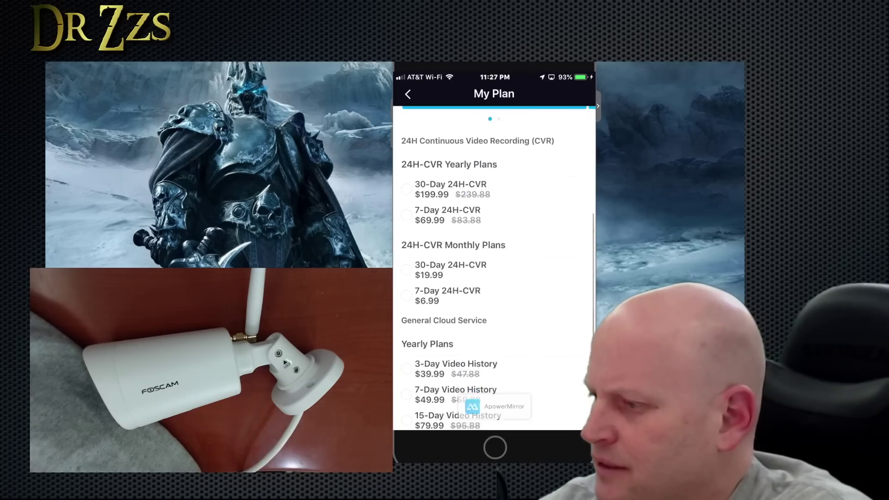
pyautogui.scroll(-6, 494, 269)
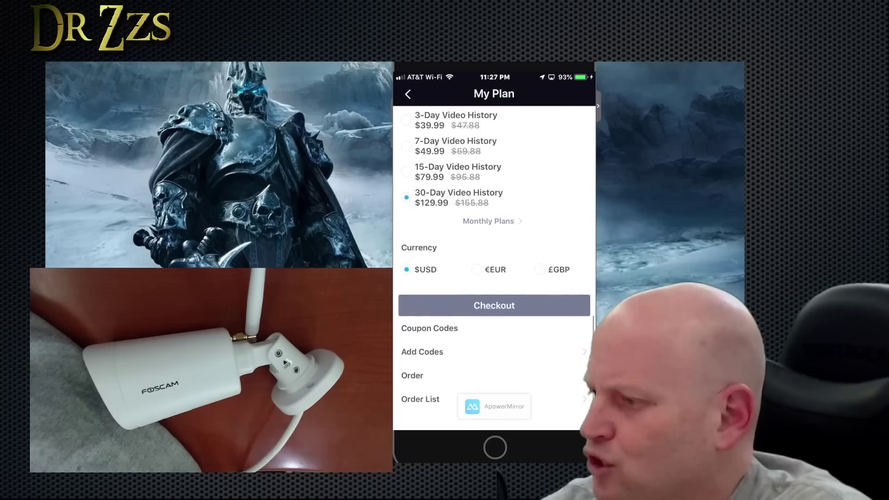
pyautogui.scroll(10, 494, 268)
pyautogui.click(408, 94)
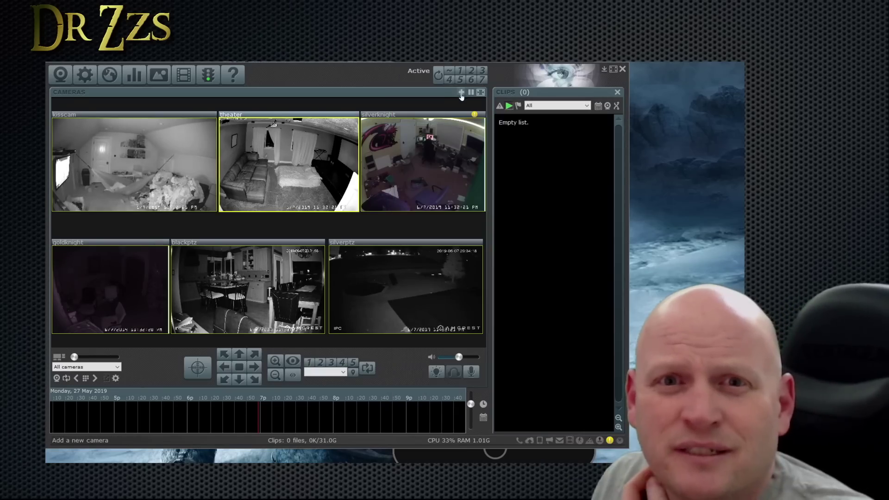
pyautogui.click(461, 92)
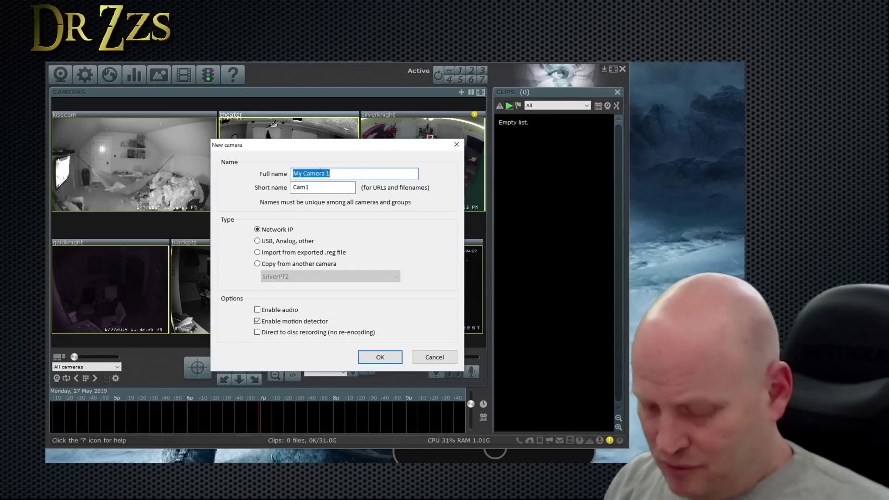
pyautogui.write('Front Door')
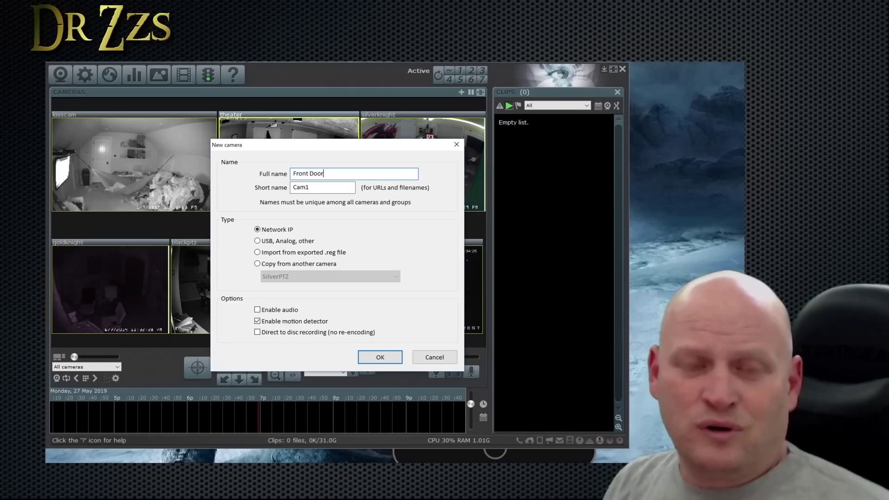
pyautogui.press('Tab')
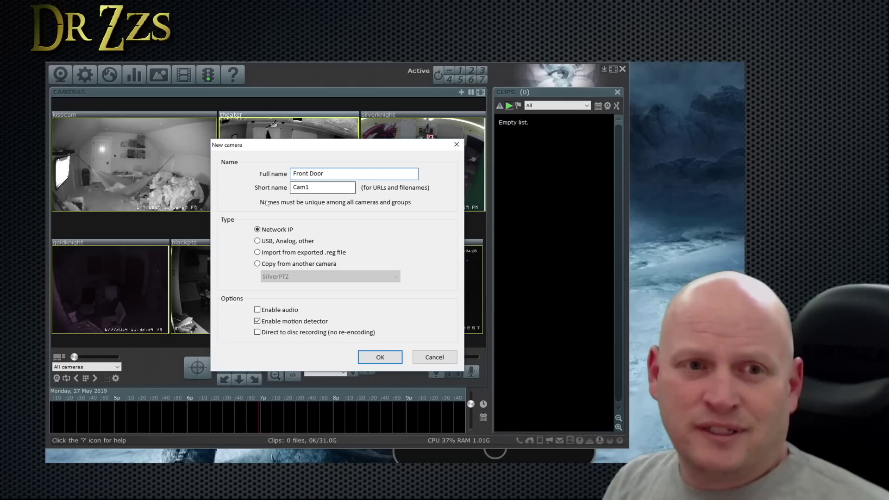
pyautogui.write('frontdoor')
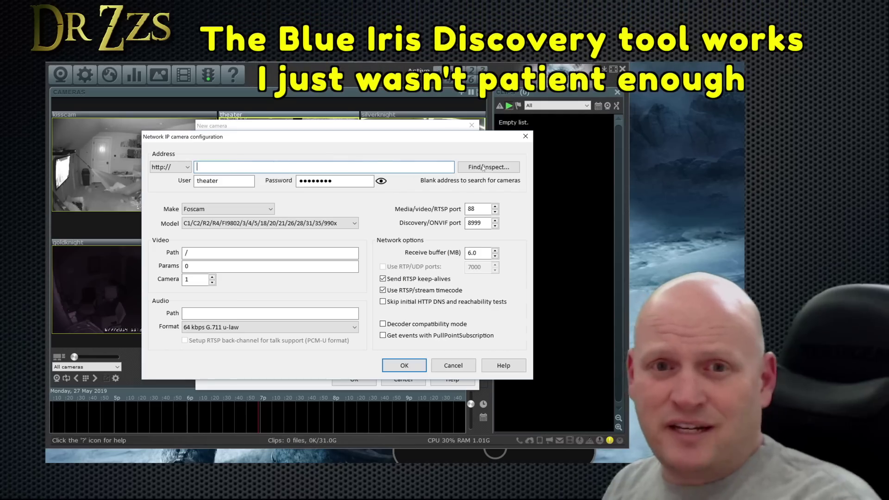
pyautogui.click(484, 166)
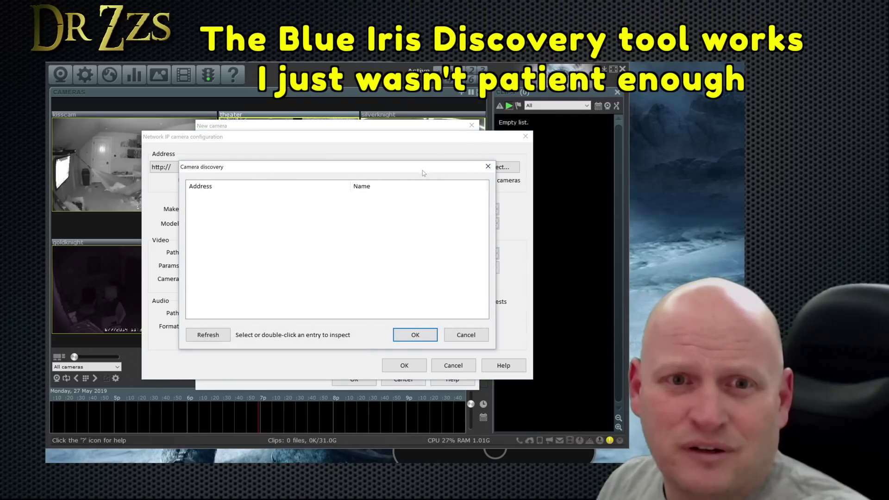
pyautogui.moveTo(422, 171); pyautogui.dragTo(511, 122)
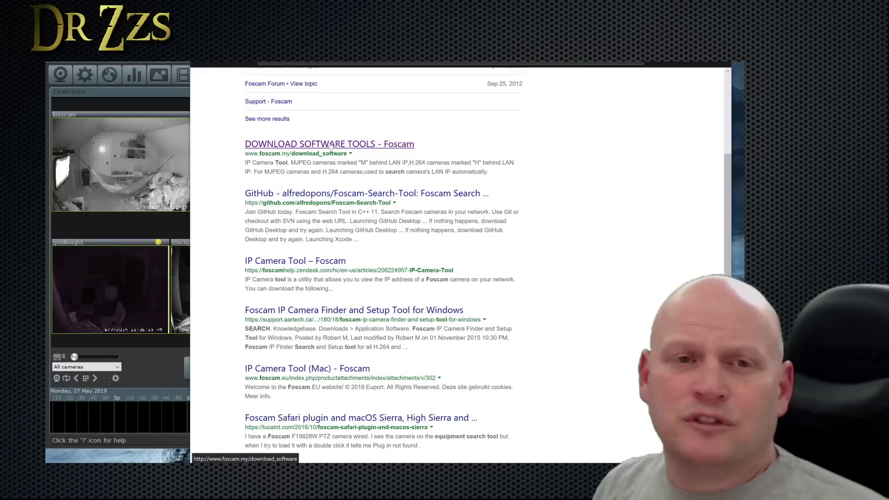
# - Download the Equipment Search Tool for Windows from the Software Tools page
pyautogui.click(330, 144)
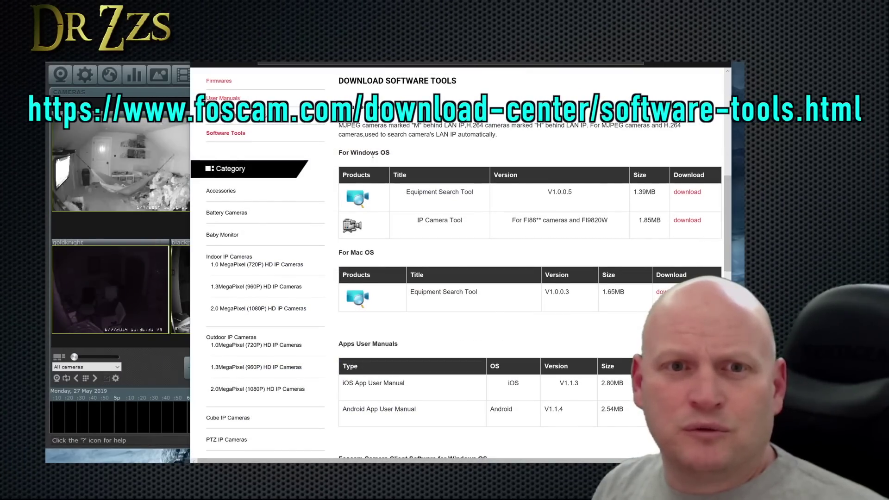
pyautogui.click(686, 192)
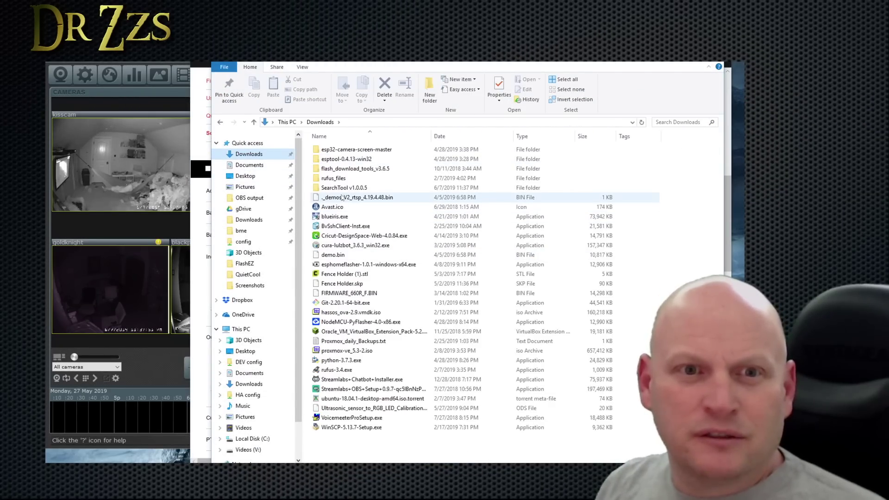
# - Run SearchTool.exe to locate the G4 at 192.168.1.113:88, then return to Blue Iris
pyautogui.doubleClick(344, 187)
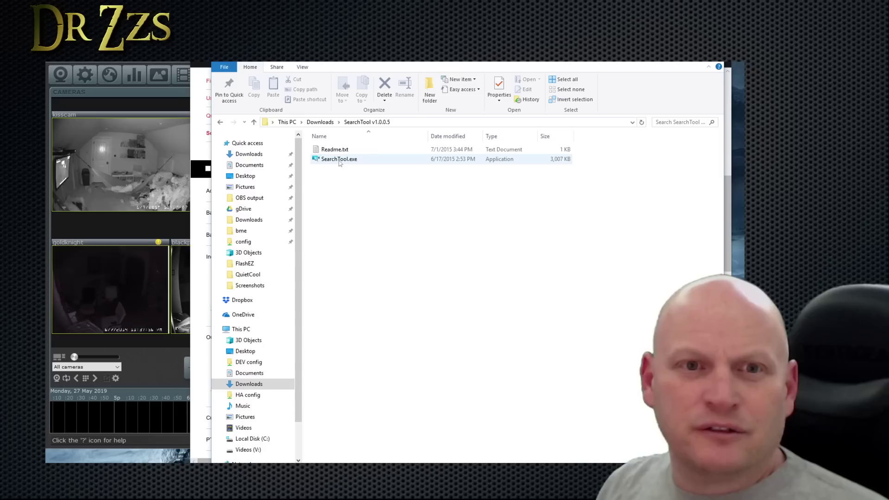
pyautogui.doubleClick(340, 160)
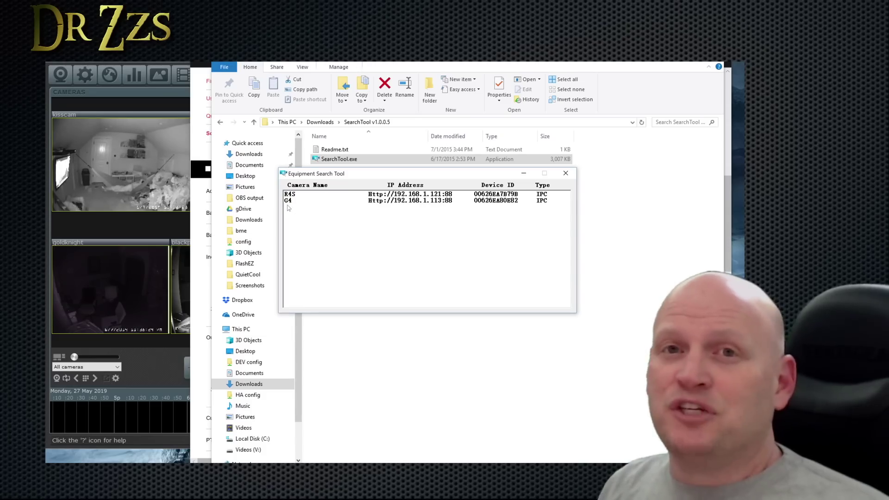
pyautogui.click(565, 173)
pyautogui.hotkey('alt', 'Tab')
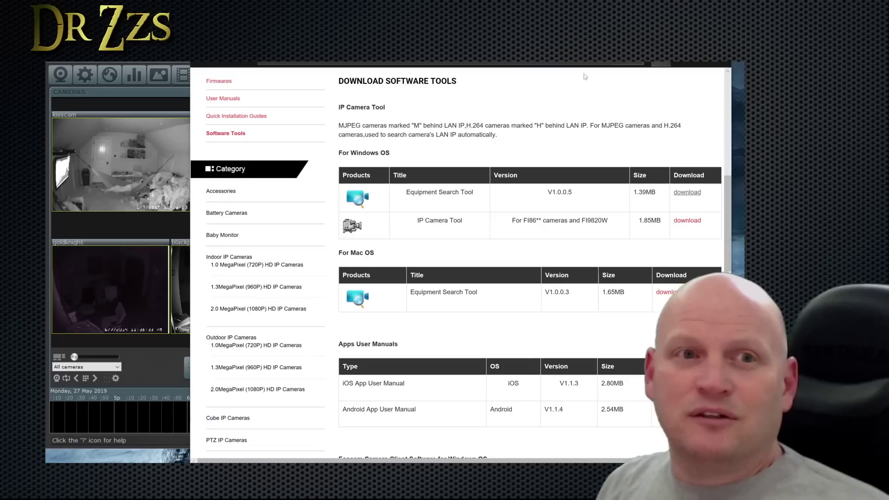
pyautogui.hotkey('alt', 'Tab')
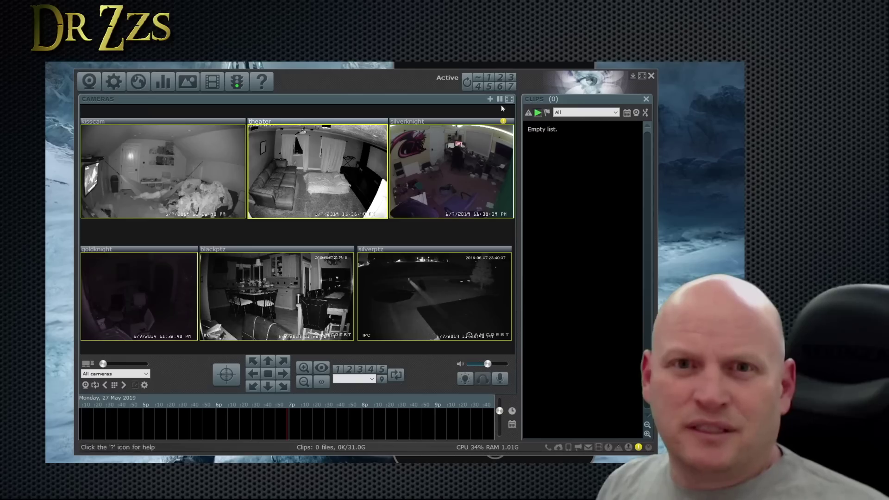
# - Add camera FrontDoor (short name frontdoor) copied from Theater and show its Video settings
pyautogui.click(490, 100)
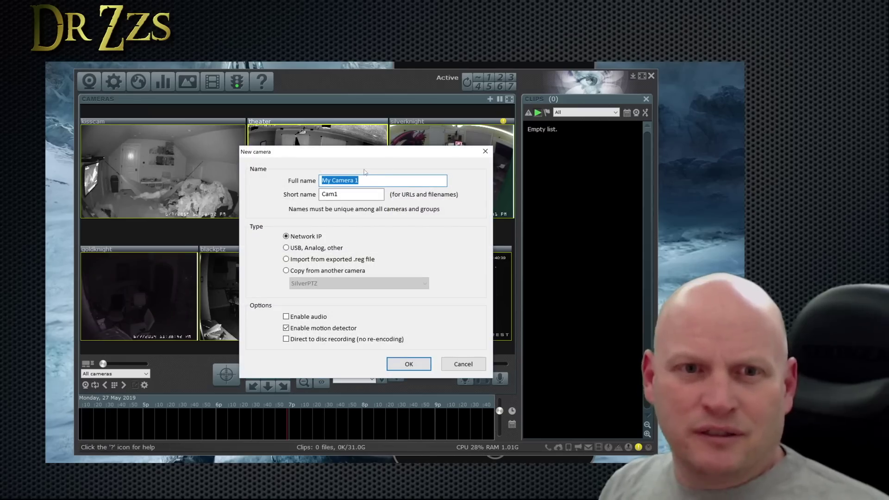
pyautogui.write('Fron')
pyautogui.press('Tab')
pyautogui.write('frontdoor')
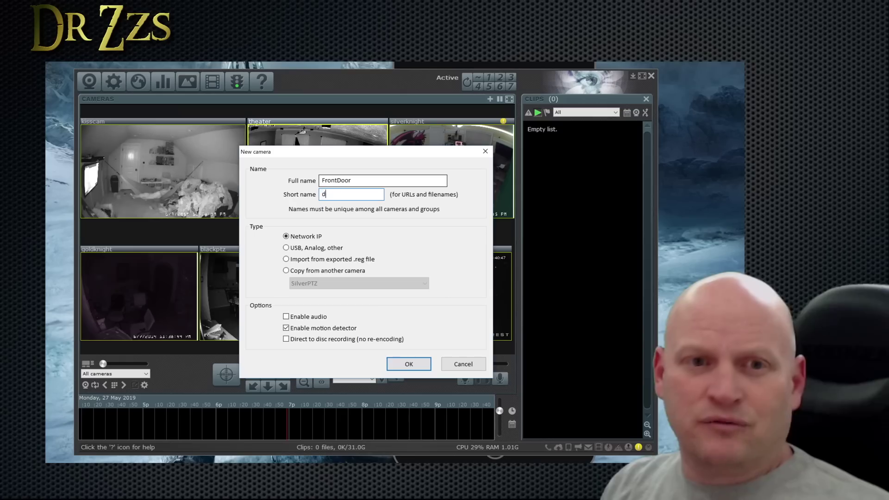
pyautogui.click(286, 270)
pyautogui.click(324, 282)
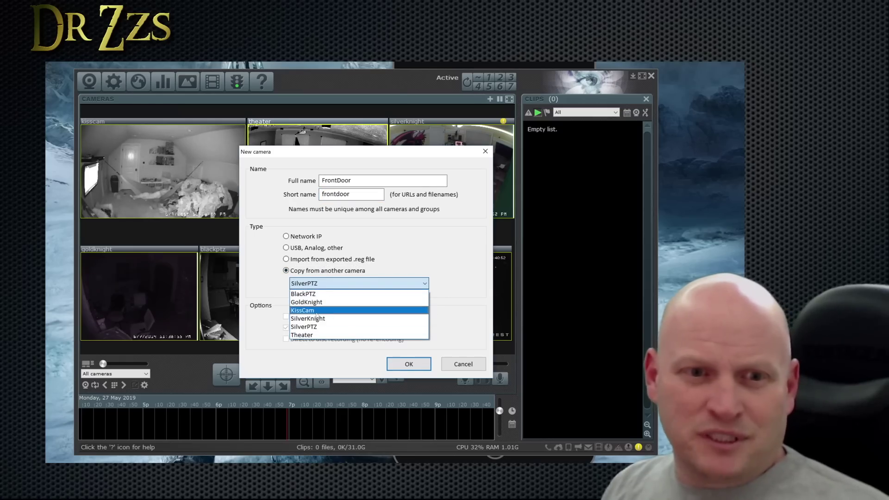
pyautogui.click(307, 302)
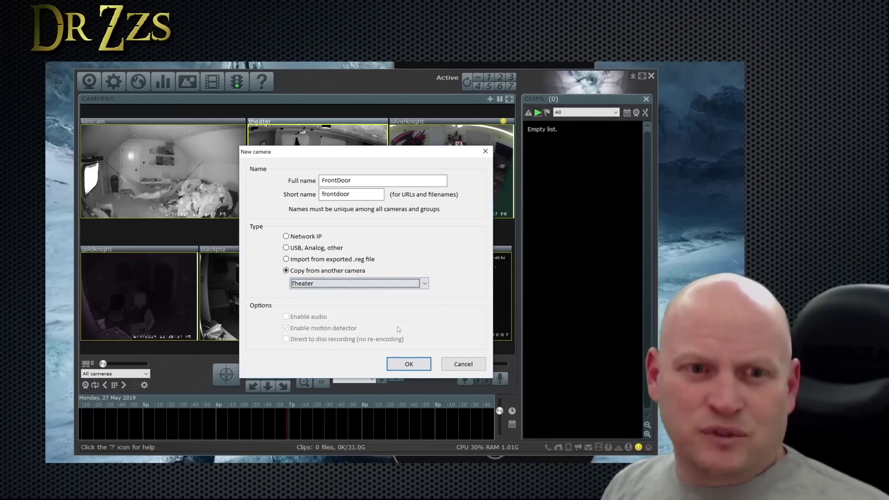
pyautogui.click(408, 364)
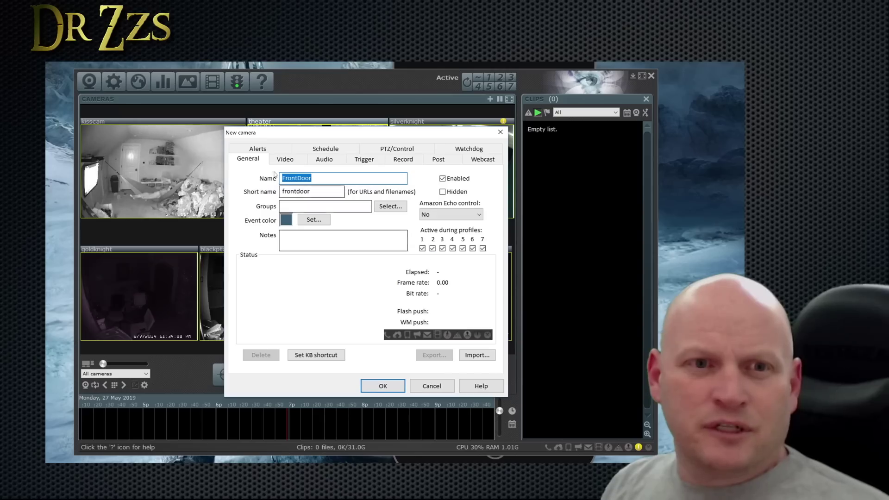
pyautogui.click(285, 159)
# - Set the camera address to 192.168.1.113:88 with user name frontdoor
pyautogui.click(464, 229)
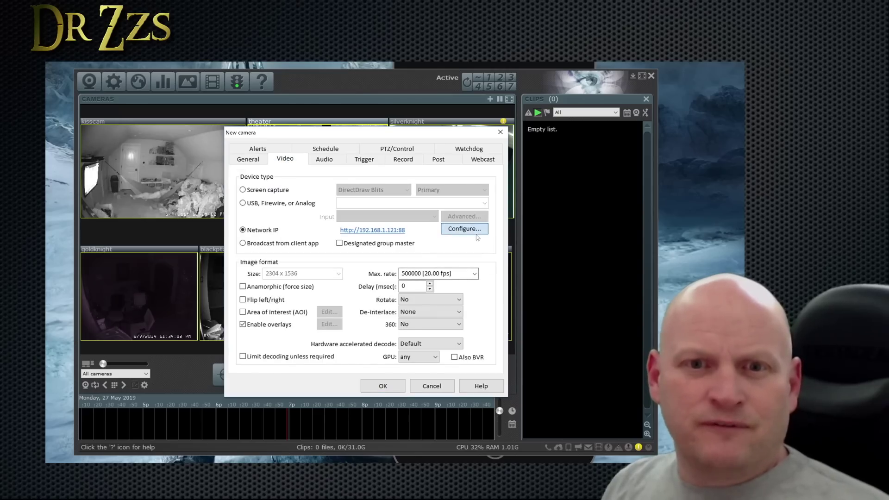
pyautogui.click(267, 174)
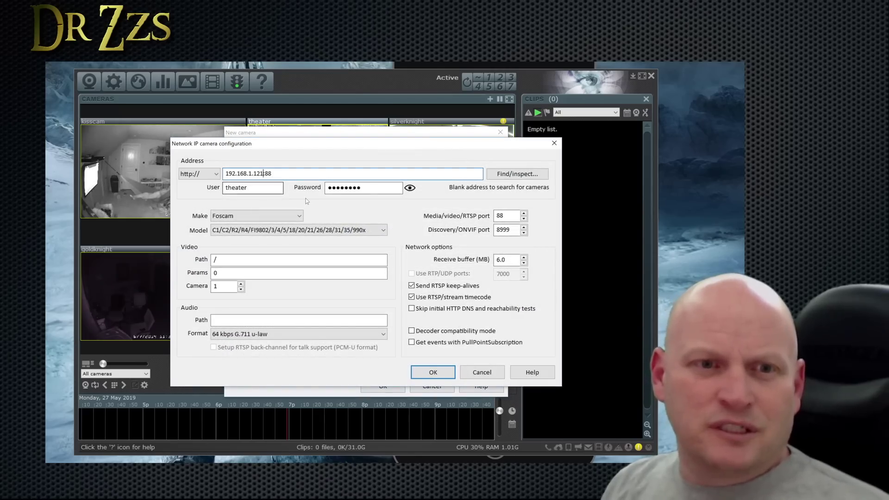
pyautogui.press('BackSpace')
pyautogui.press('BackSpace')
pyautogui.press('BackSpace')
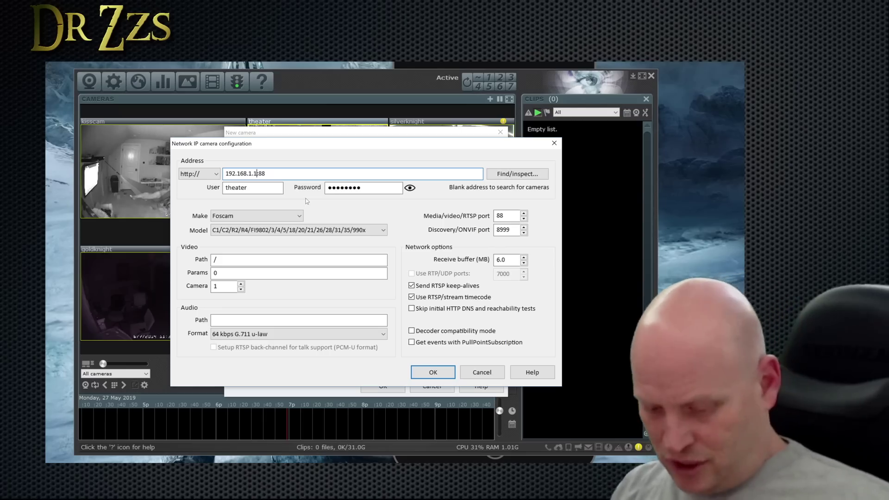
pyautogui.write('13:')
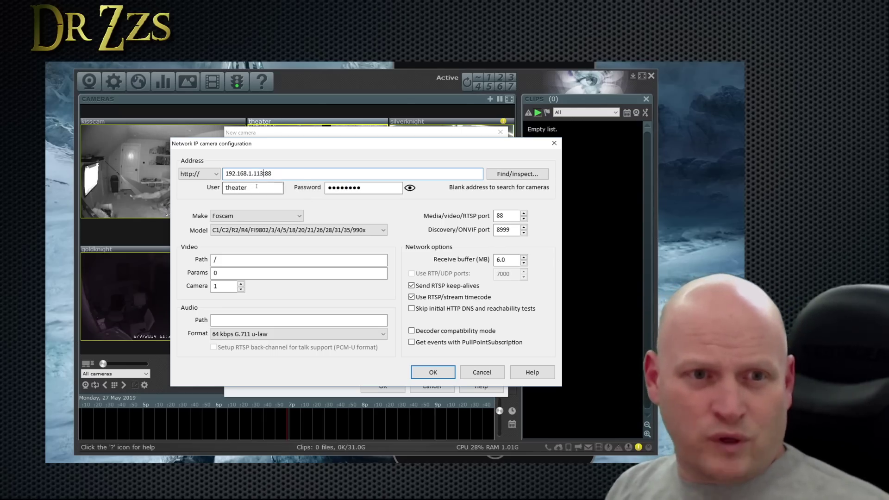
pyautogui.press('Tab')
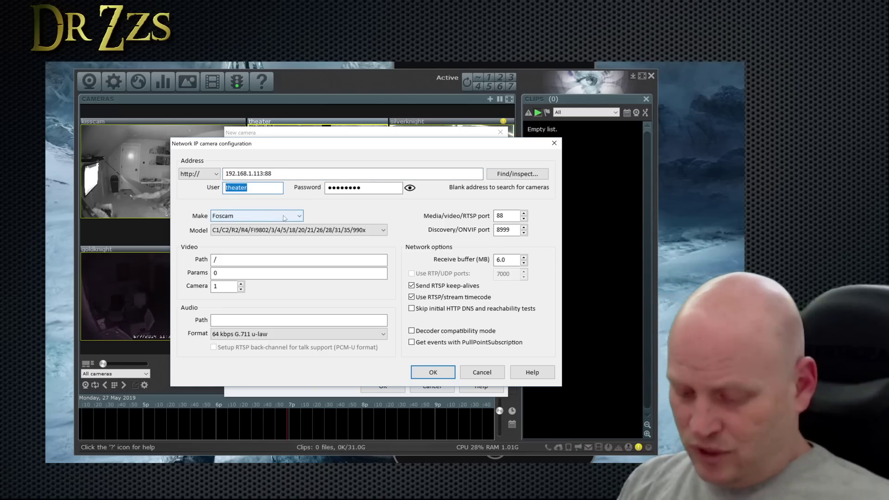
pyautogui.write('front')
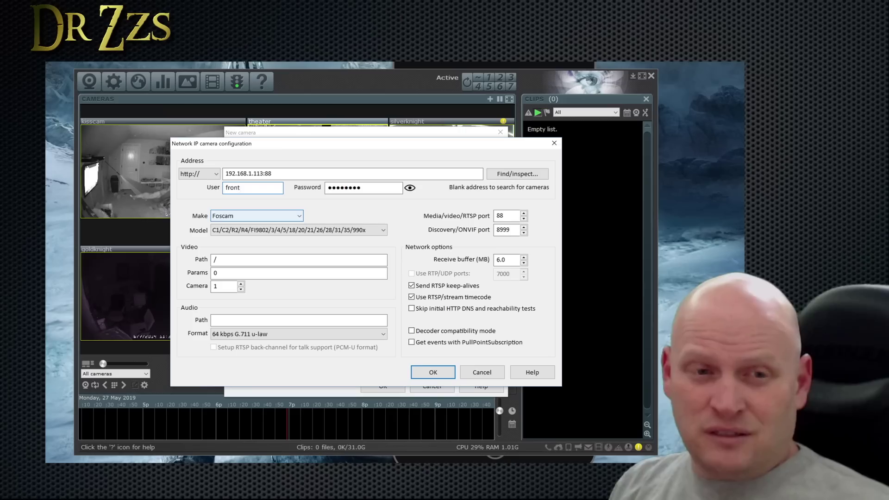
pyautogui.write('door')
pyautogui.press('Tab')
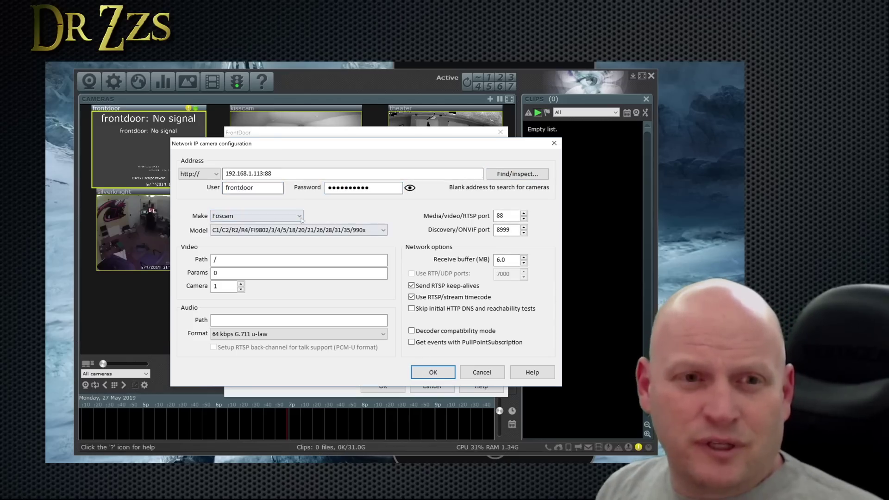
# - Run Find/inspect to detect the Foscam FI9821 V2 compatible camera and accept the settings
pyautogui.click(505, 174)
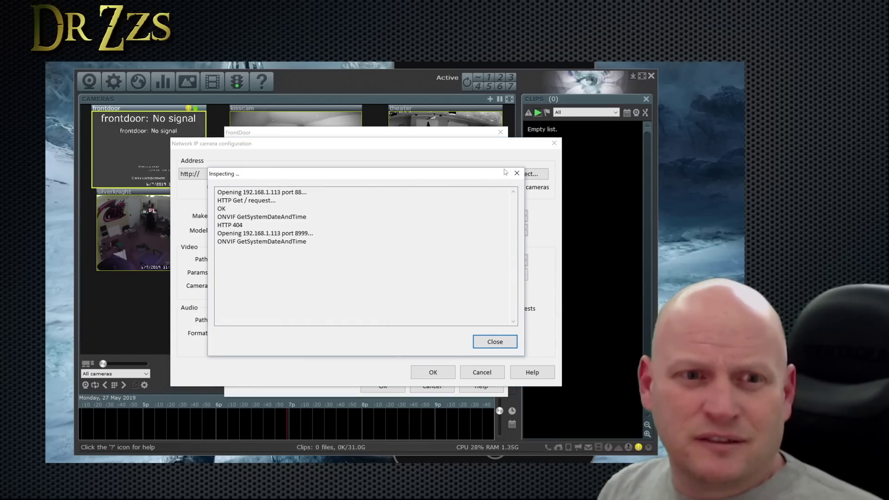
pyautogui.click(490, 345)
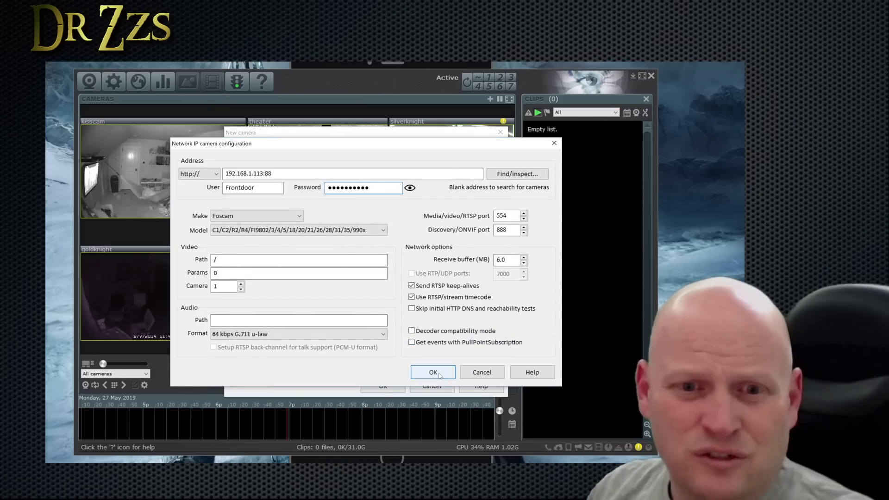
pyautogui.click(439, 375)
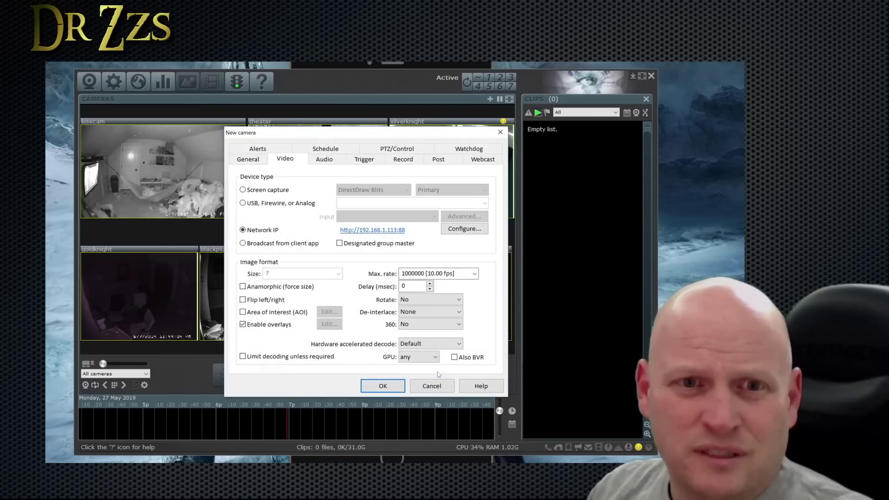
# - Confirm the New camera dialog to save the FrontDoor camera
pyautogui.click(393, 388)
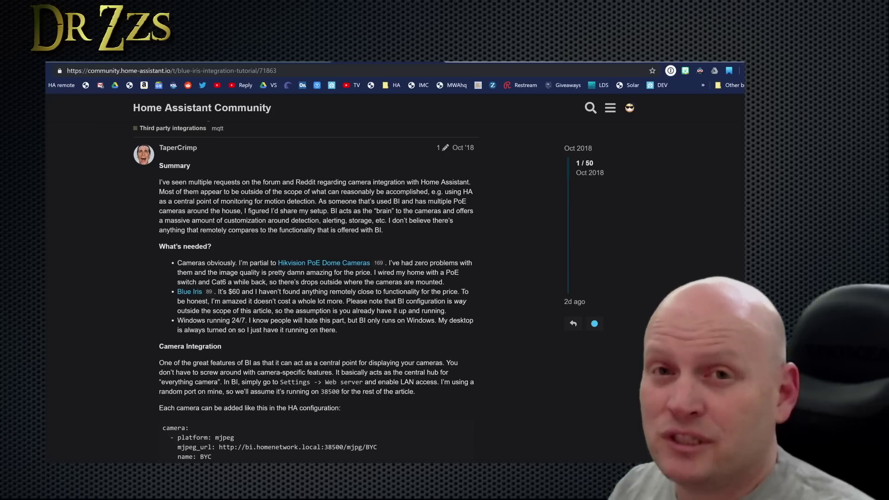
# - Highlight 'Settings -> Web server' and 'enable LAN access' in the tutorial's Camera Integration section
pyautogui.scroll(-4, 316, 278)
pyautogui.moveTo(280, 199); pyautogui.dragTo(365, 200)
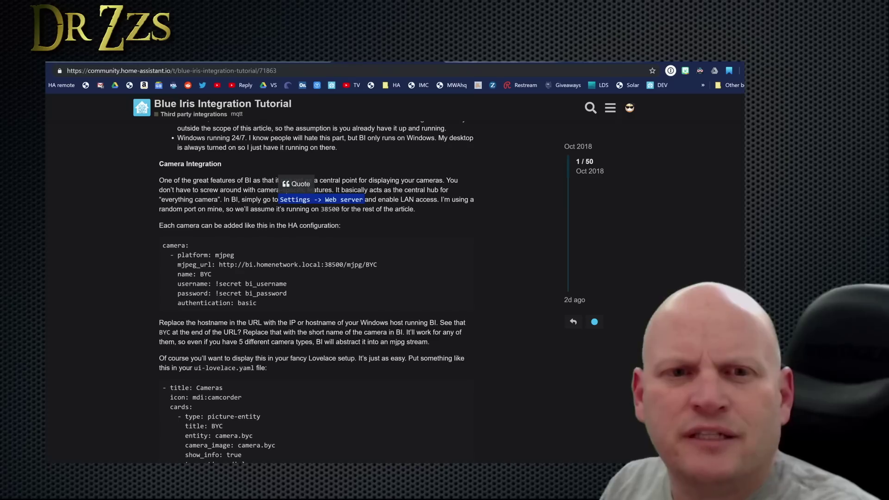
pyautogui.moveTo(371, 200); pyautogui.dragTo(437, 200)
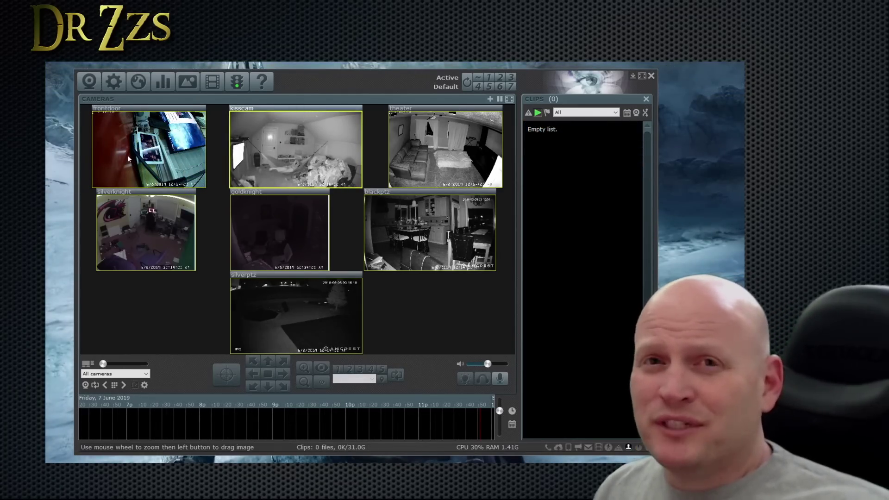
# - Show the Users tab in Blue Iris Options and preview the new 'User 1' settings without saving
pyautogui.click(113, 81)
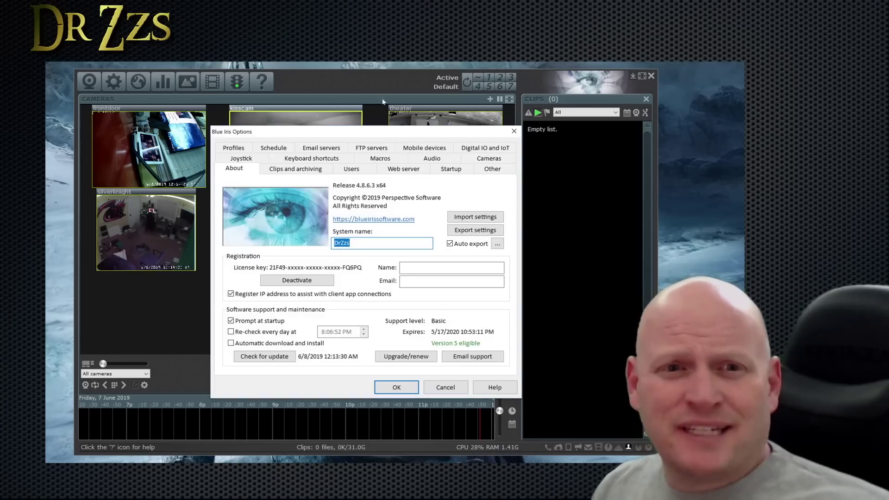
pyautogui.click(352, 169)
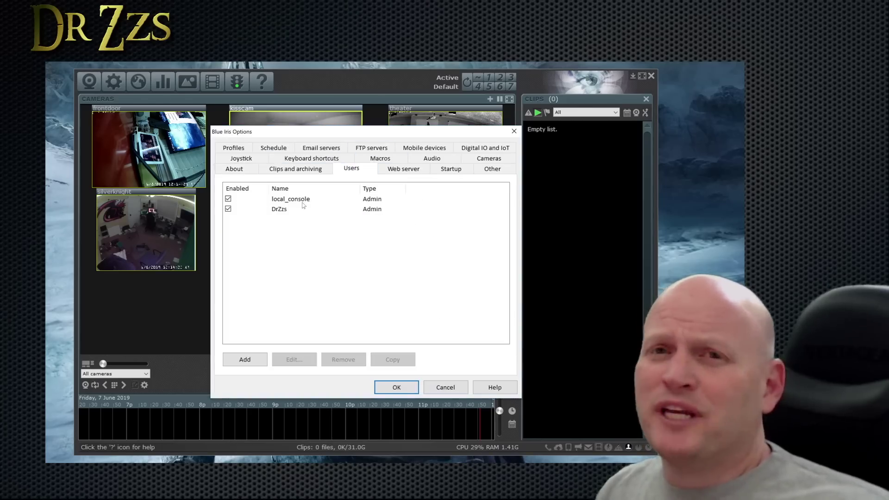
pyautogui.click(259, 362)
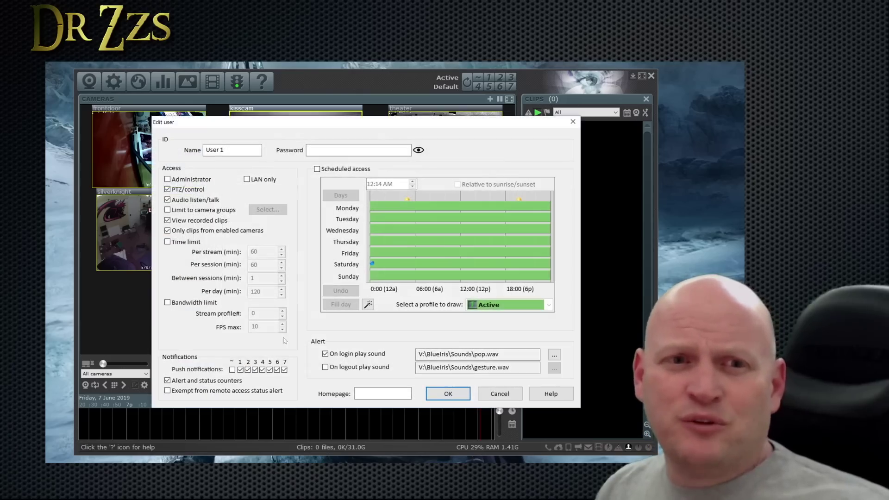
pyautogui.moveTo(246, 150); pyautogui.dragTo(181, 155)
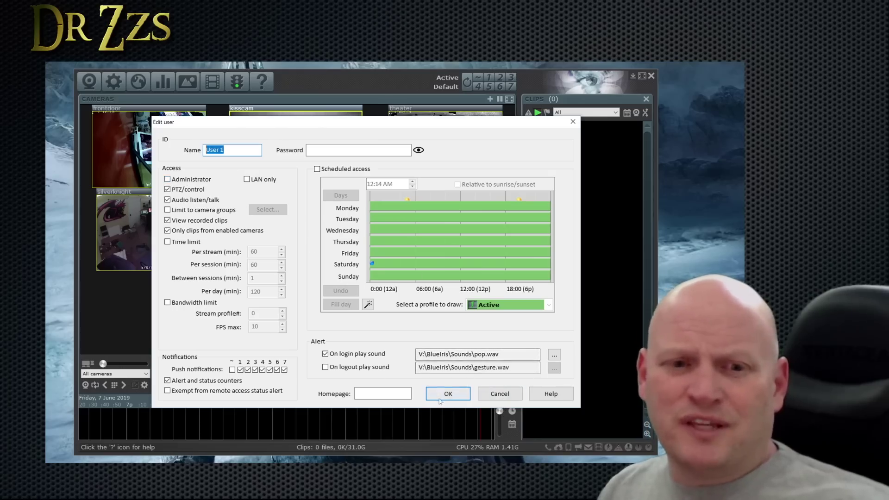
pyautogui.click(452, 396)
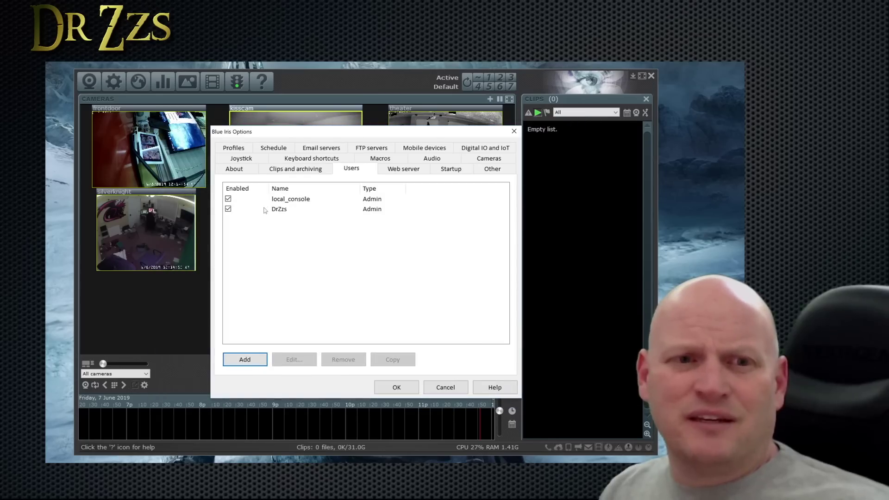
# - Verify the web server uses interface 192.168.1.28 on port 38500, then reopen the Web server settings
pyautogui.click(306, 210)
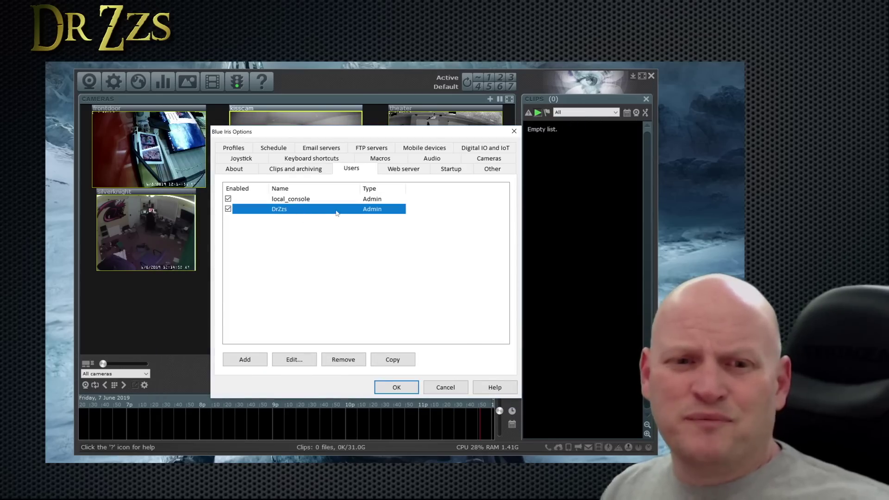
pyautogui.click(398, 170)
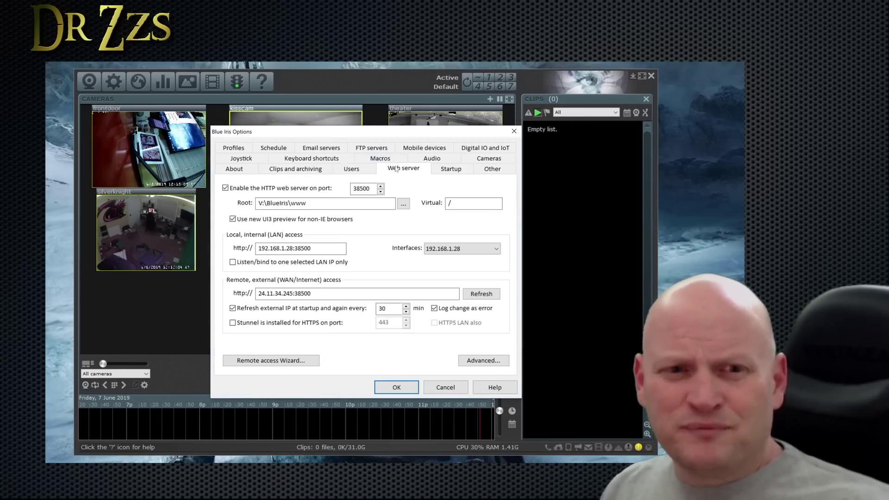
pyautogui.click(466, 249)
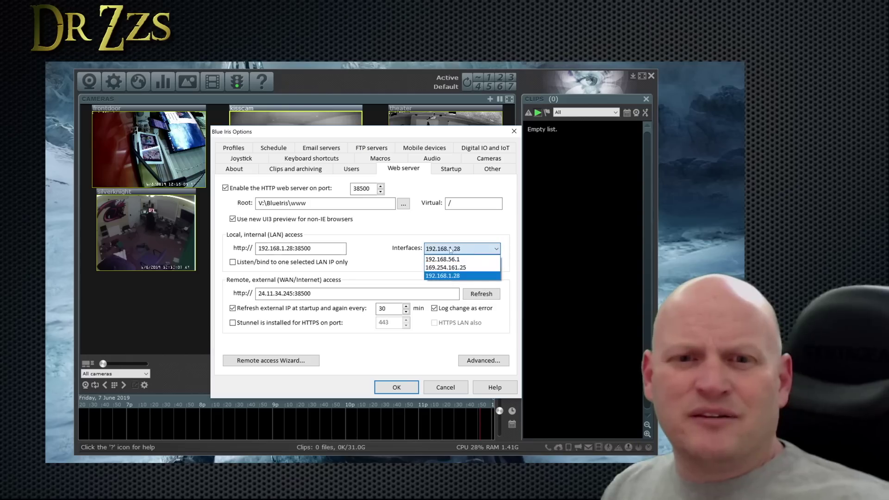
pyautogui.click(466, 276)
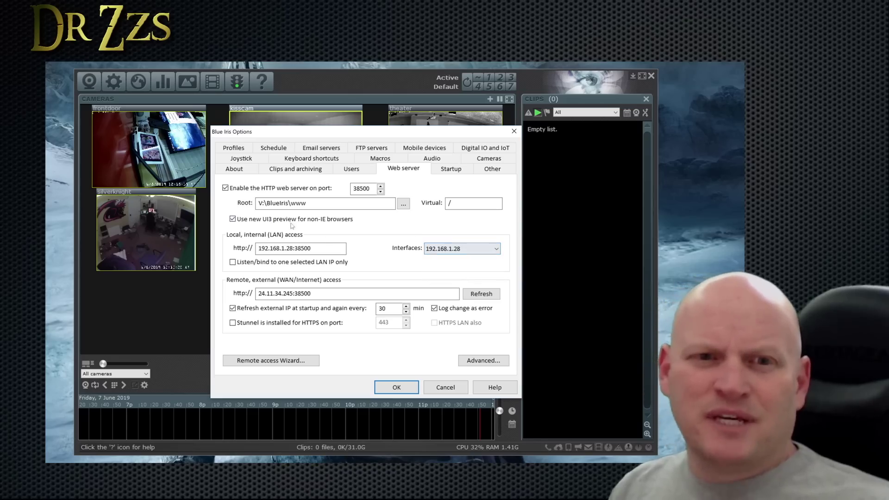
pyautogui.doubleClick(366, 188)
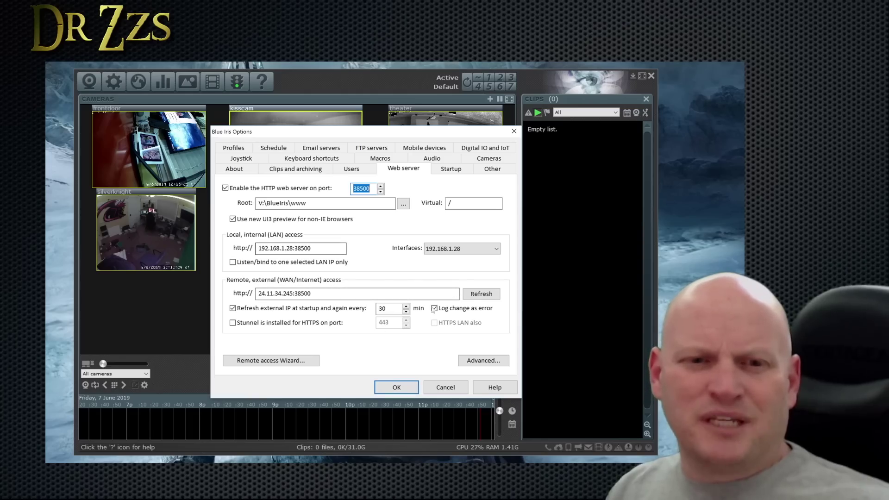
pyautogui.click(398, 387)
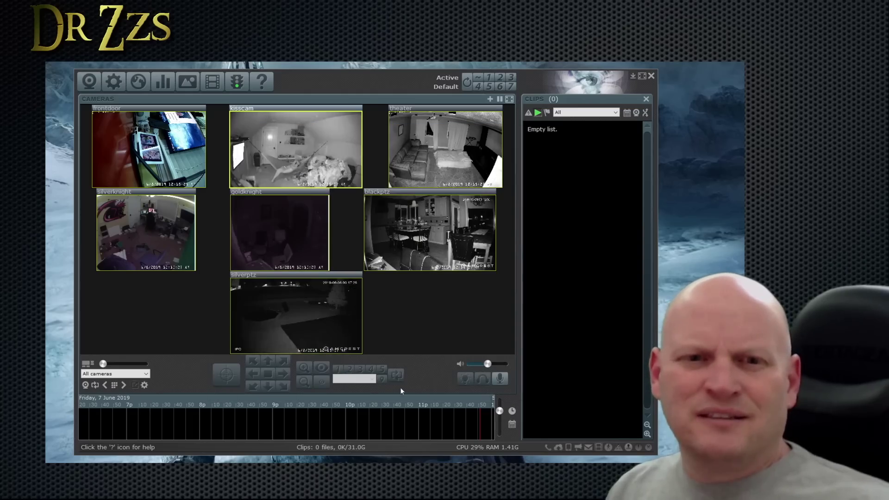
pyautogui.click(114, 81)
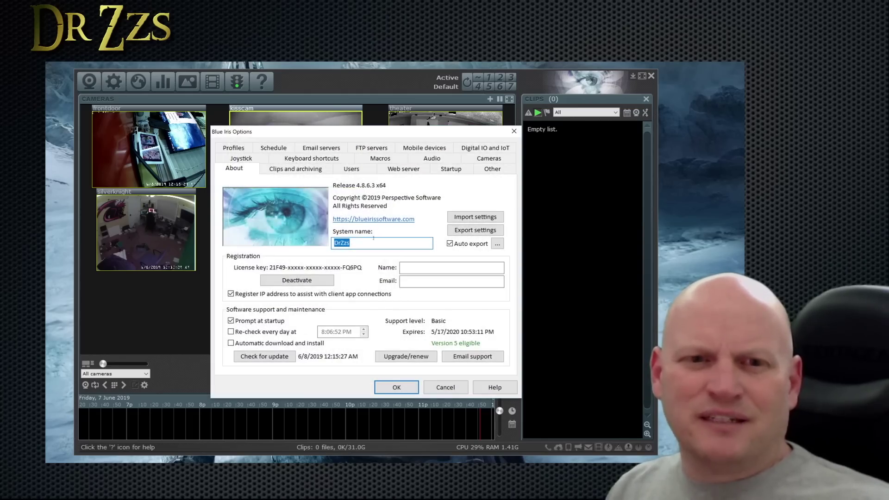
pyautogui.click(419, 168)
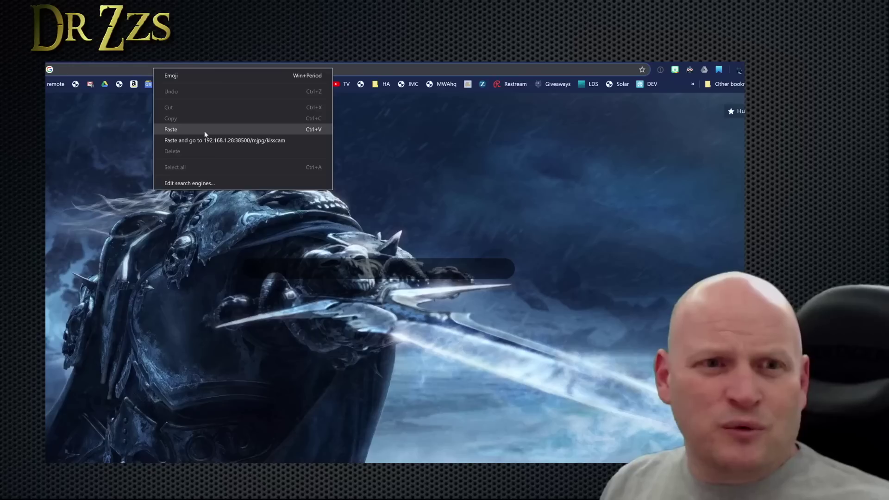
# - Load the theater stream at 192.168.1.28:38500/mjpg/theater in Chrome
pyautogui.click(204, 127)
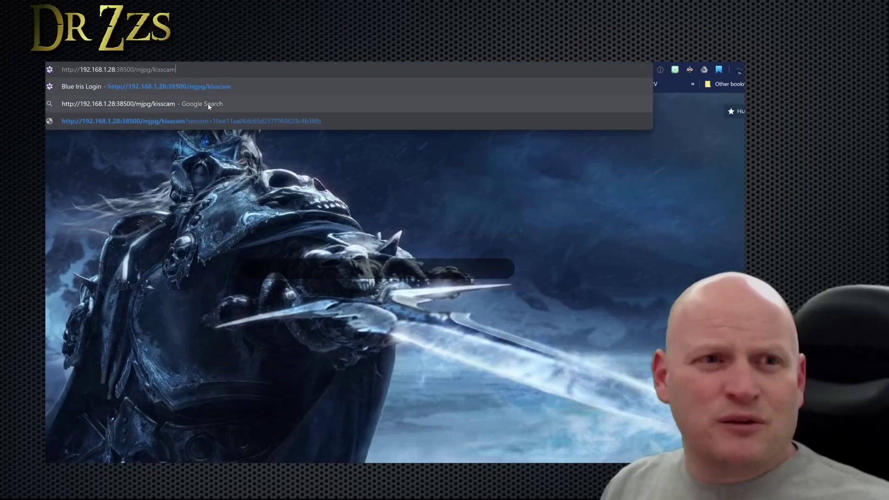
pyautogui.press('BackSpace')
pyautogui.press('BackSpace')
pyautogui.press('BackSpace')
pyautogui.press('BackSpace')
pyautogui.press('BackSpace')
pyautogui.press('BackSpace')
pyautogui.press('BackSpace')
pyautogui.press('BackSpace')
pyautogui.press('BackSpace')
pyautogui.press('BackSpace')
pyautogui.press('BackSpace')
pyautogui.press('BackSpace')
pyautogui.press('BackSpace')
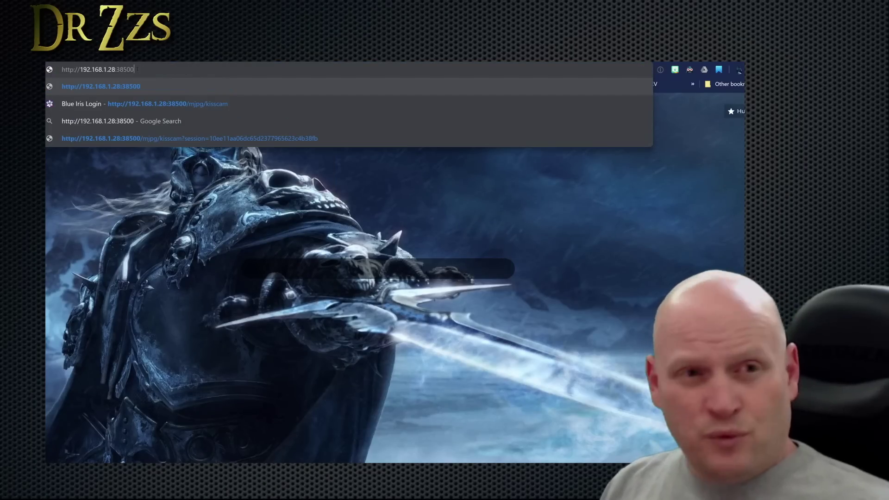
pyautogui.write('/')
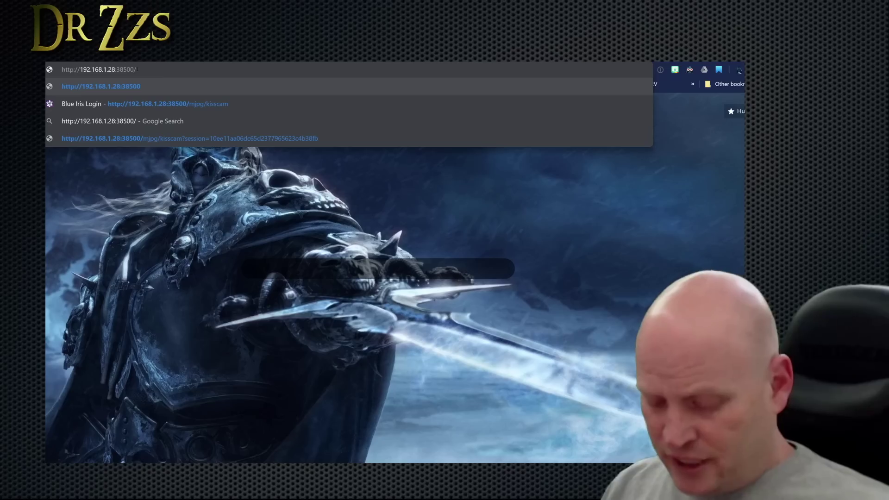
pyautogui.write('mjpg')
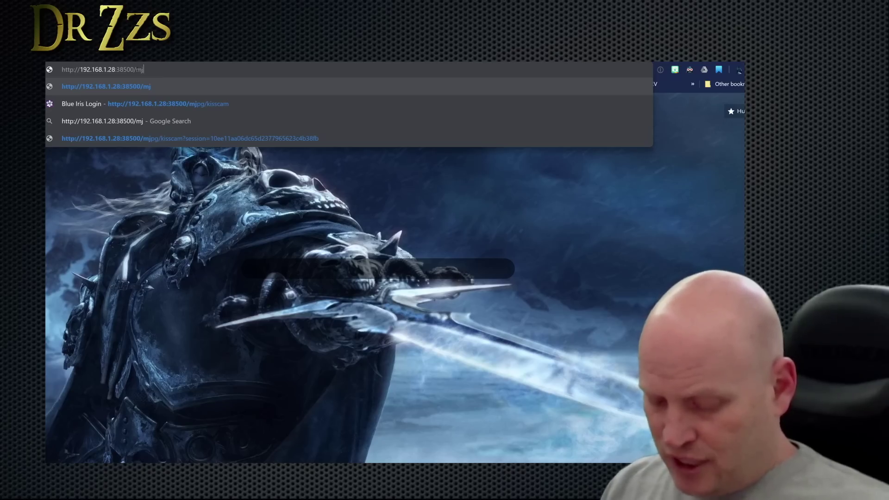
pyautogui.write('/')
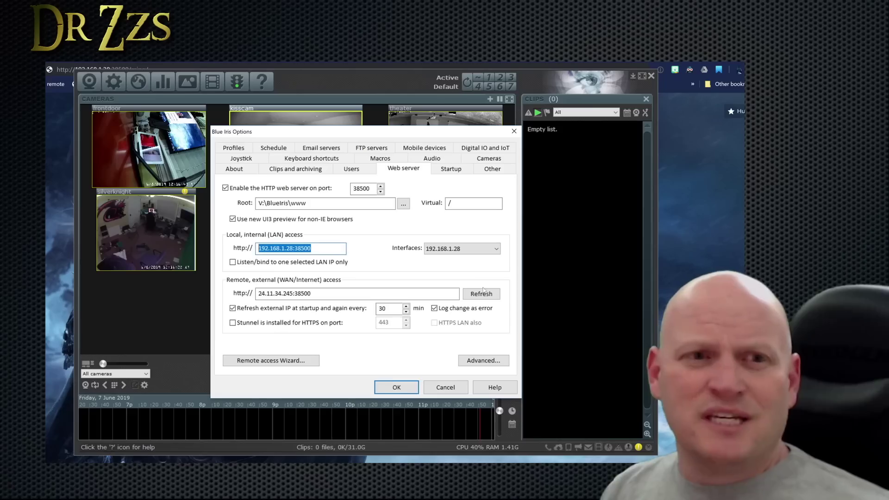
pyautogui.click(454, 393)
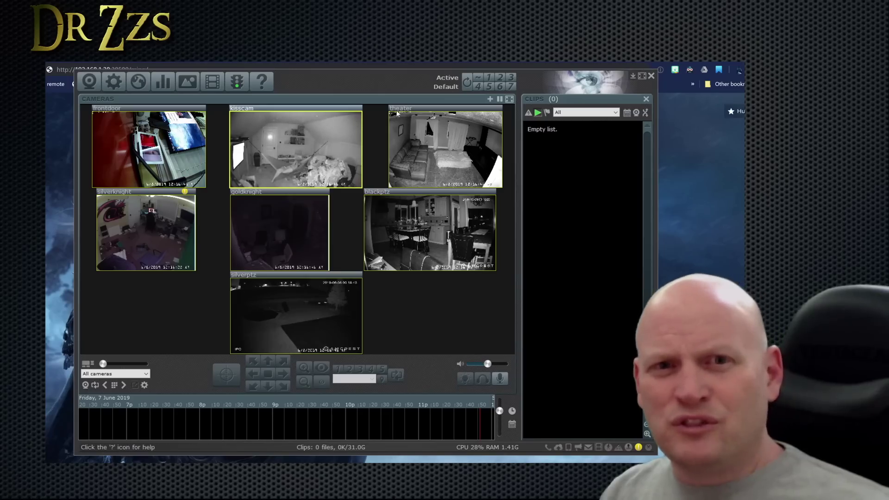
pyautogui.hotkey('alt', 'Tab')
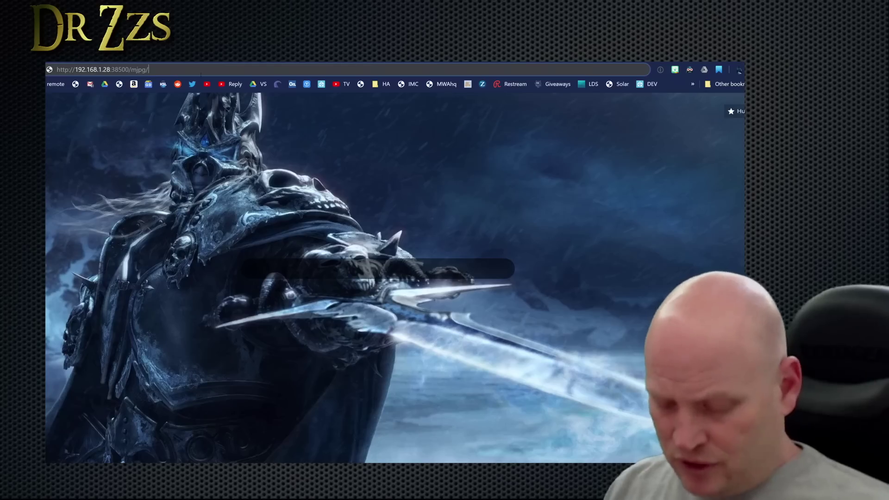
pyautogui.write('theater')
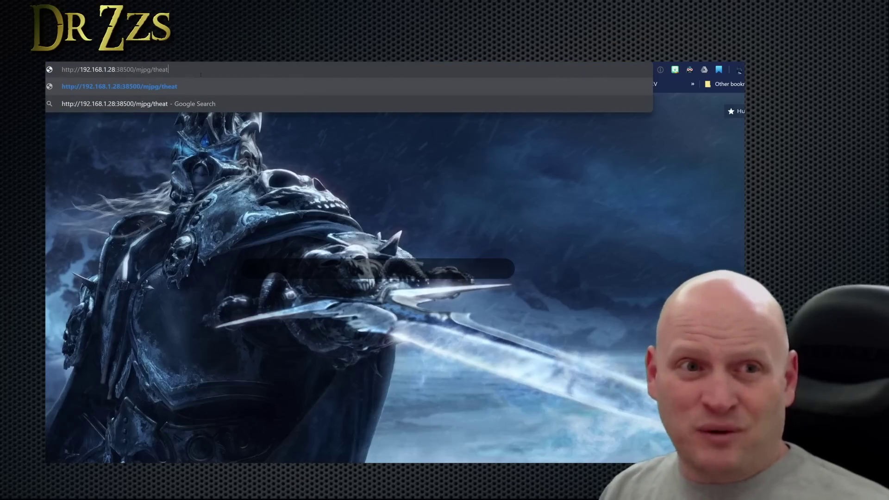
pyautogui.press('Return')
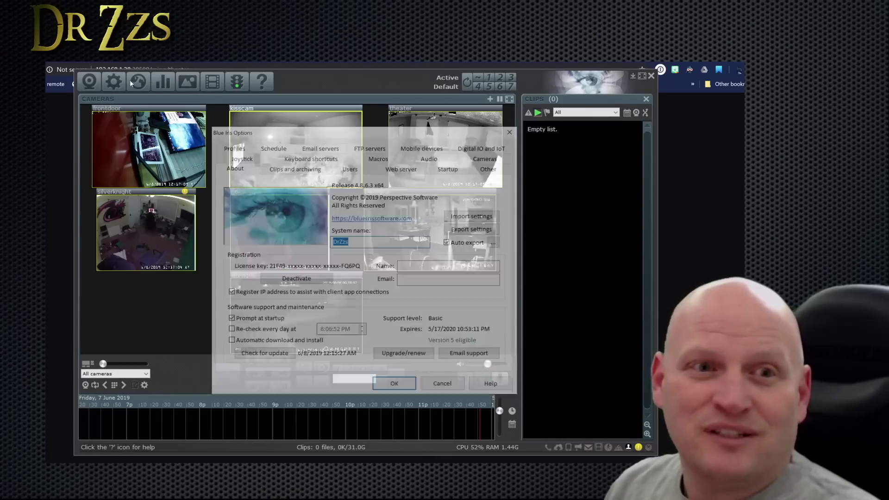
# - Pick the existing Blue Iris user account and select the theater stream address
pyautogui.click(352, 169)
pyautogui.click(327, 211)
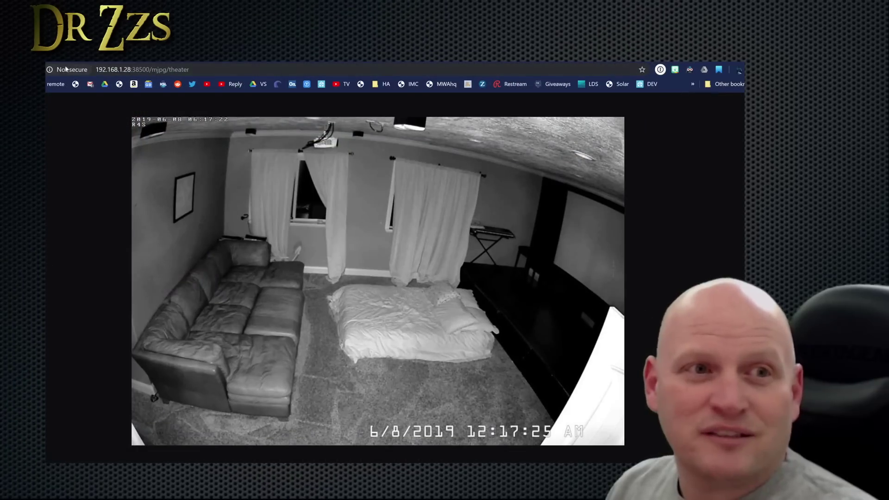
pyautogui.click(96, 70)
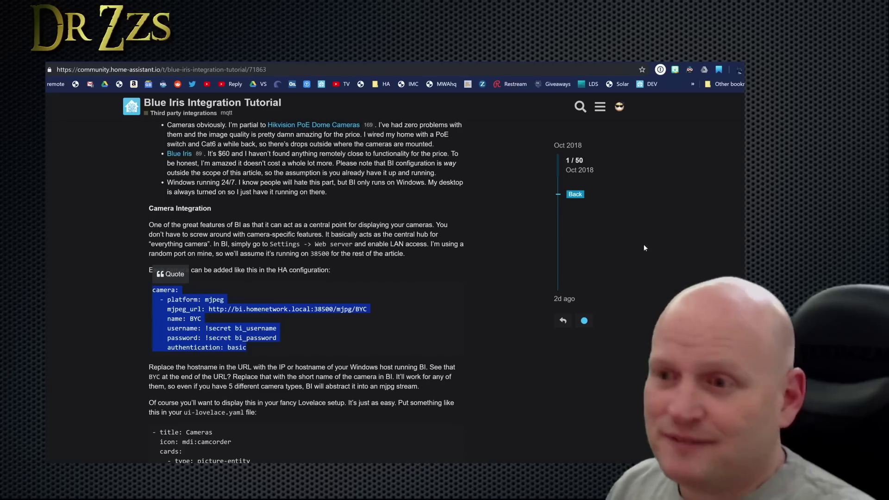
# - Copy the tutorial's mjpeg camera YAML block for port 38500
pyautogui.hotkey('alt', 'Tab')
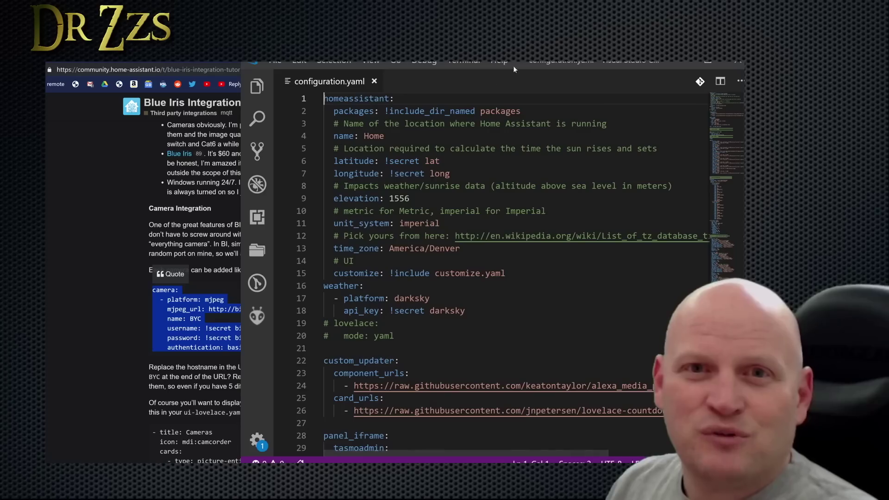
pyautogui.moveTo(526, 62); pyautogui.dragTo(412, 60)
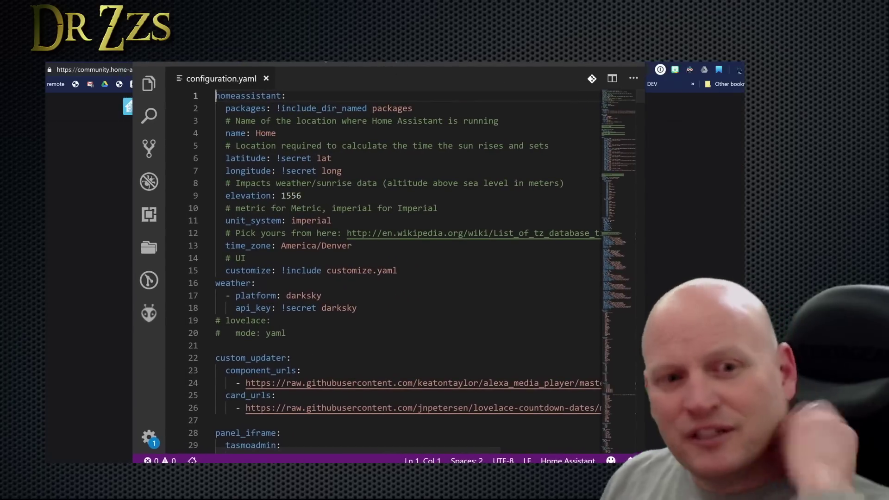
pyautogui.scroll(-7, 389, 269)
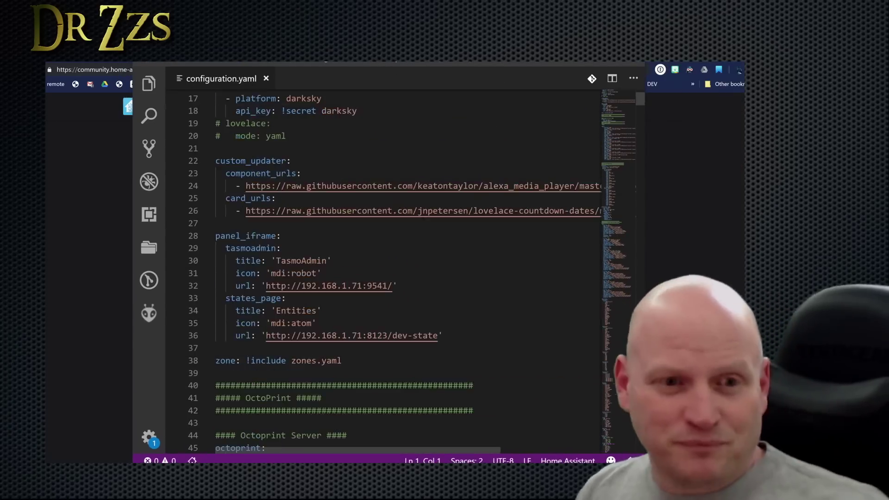
pyautogui.hotkey('ctrl', 'f')
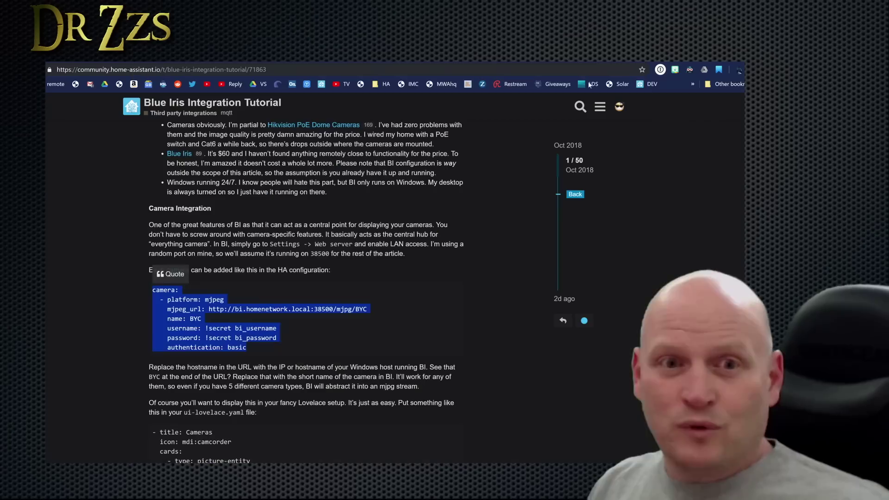
pyautogui.rightClick(179, 298)
pyautogui.click(194, 311)
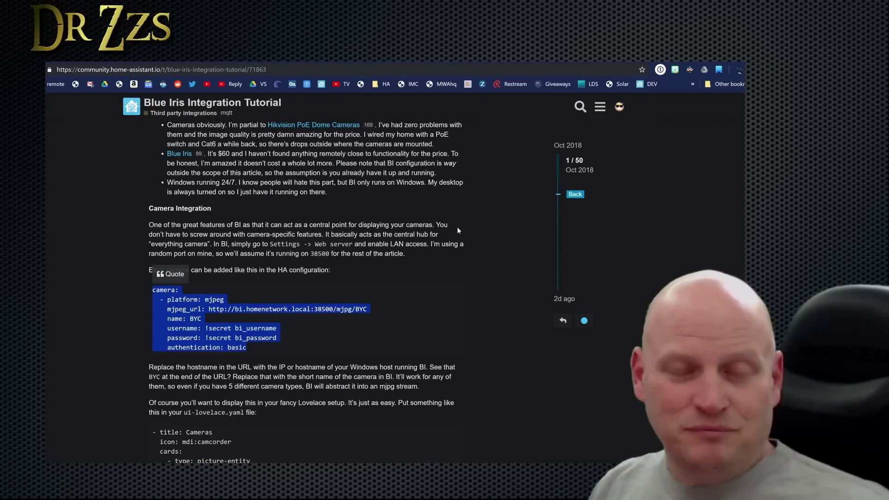
# - Paste the camera block into configuration.yaml at line 54, drop the duplicate heading, and indent it
pyautogui.hotkey('alt', 'Tab')
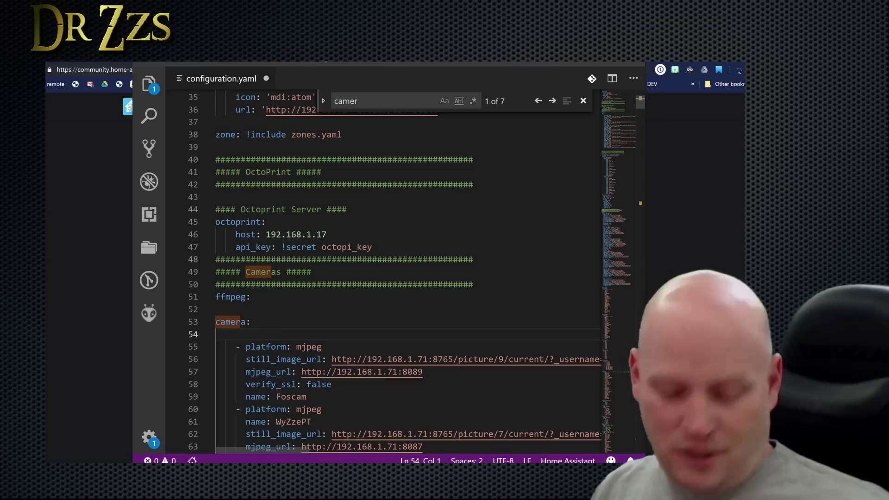
pyautogui.hotkey('ctrl', 'v')
pyautogui.moveTo(251, 334); pyautogui.dragTo(212, 339)
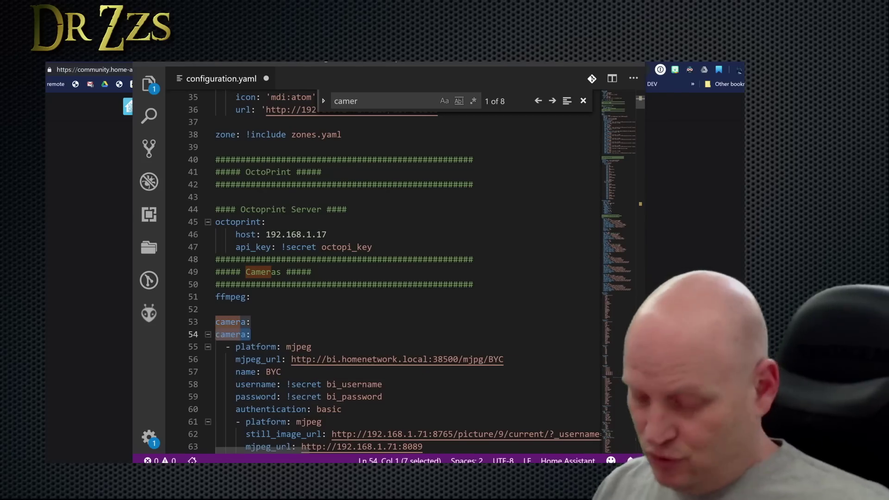
pyautogui.press('BackSpace')
pyautogui.press('BackSpace')
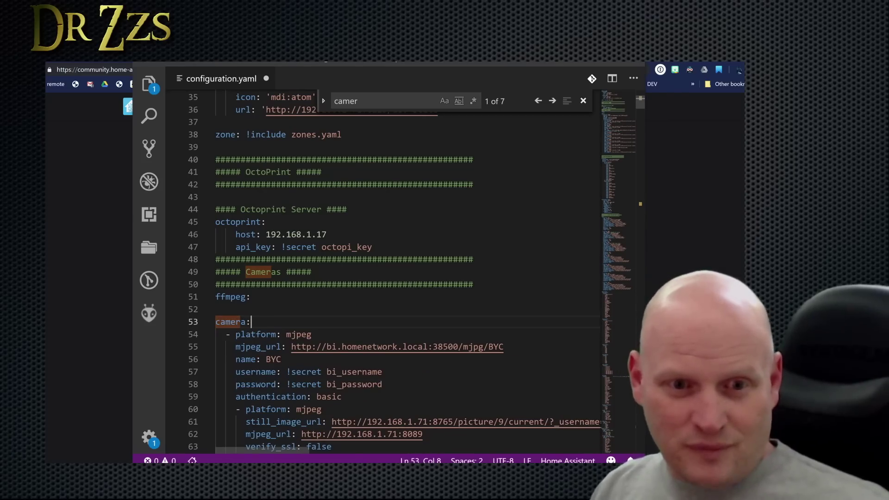
pyautogui.moveTo(342, 397); pyautogui.dragTo(216, 334)
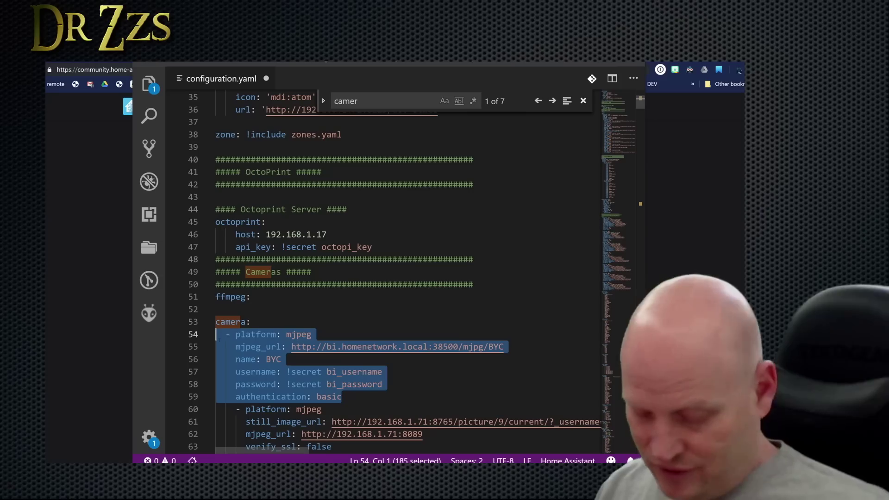
pyautogui.press('Tab')
pyautogui.click(292, 360)
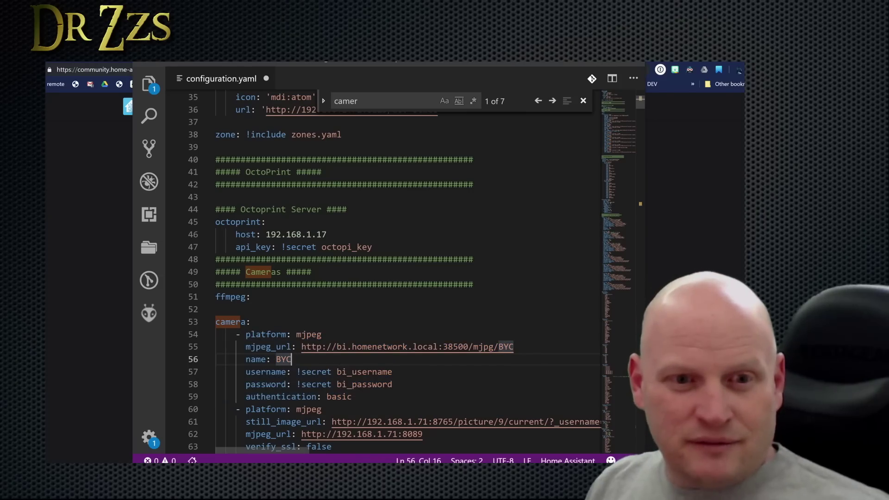
# - Set the URL host to 192.168.1.28, the camera to frontdoor, and the name to Front Door
pyautogui.moveTo(338, 347); pyautogui.dragTo(438, 347)
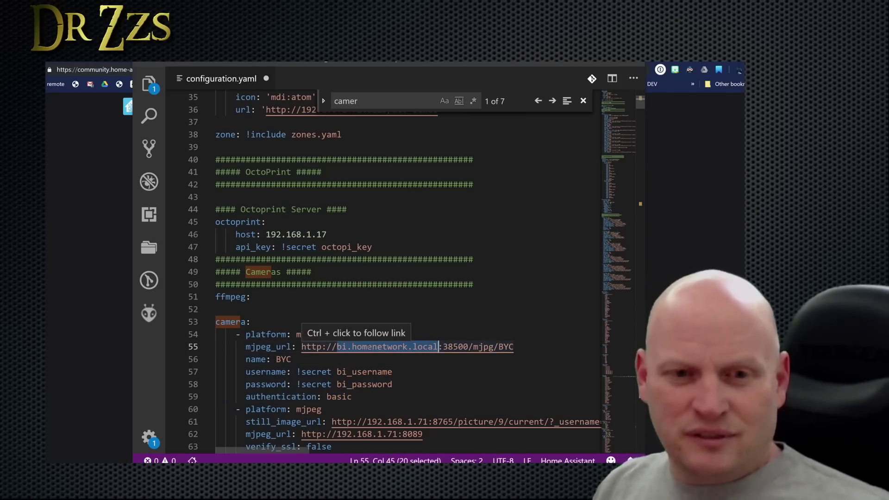
pyautogui.write('192.')
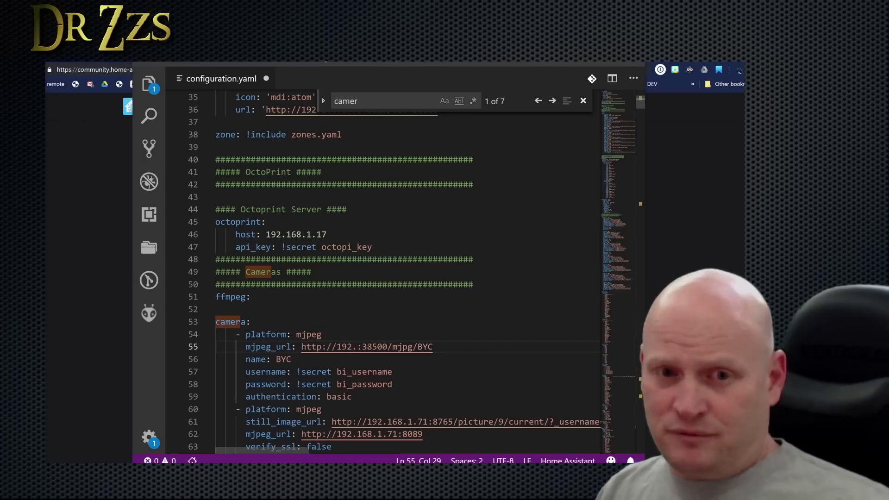
pyautogui.write('168.1.28')
pyautogui.doubleClick(466, 347)
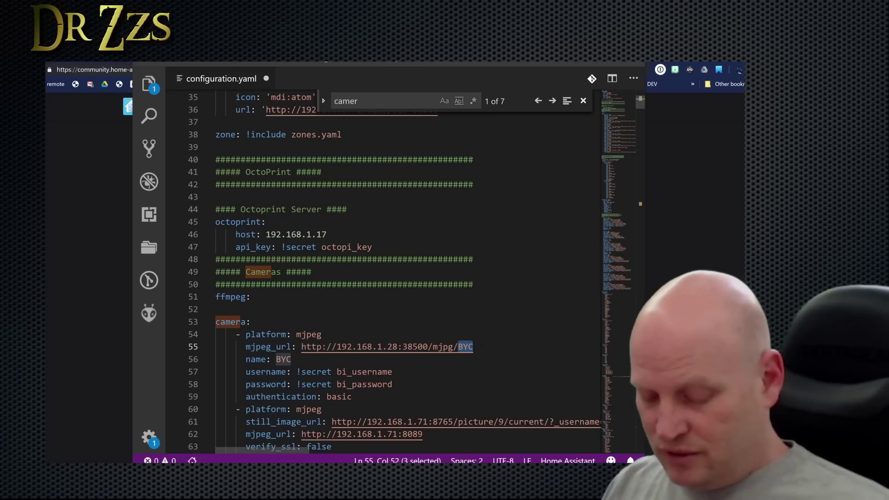
pyautogui.write('frontdoor')
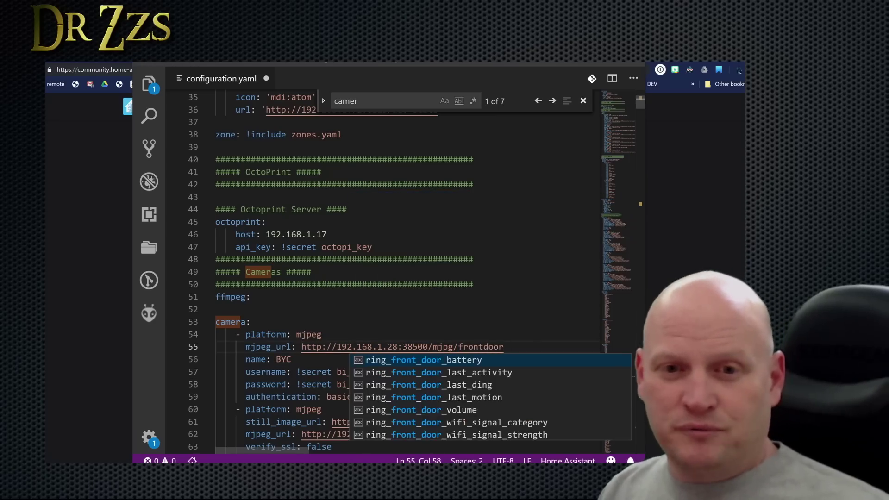
pyautogui.press('Escape')
pyautogui.press('Down')
pyautogui.hotkey('ctrl', 'd')
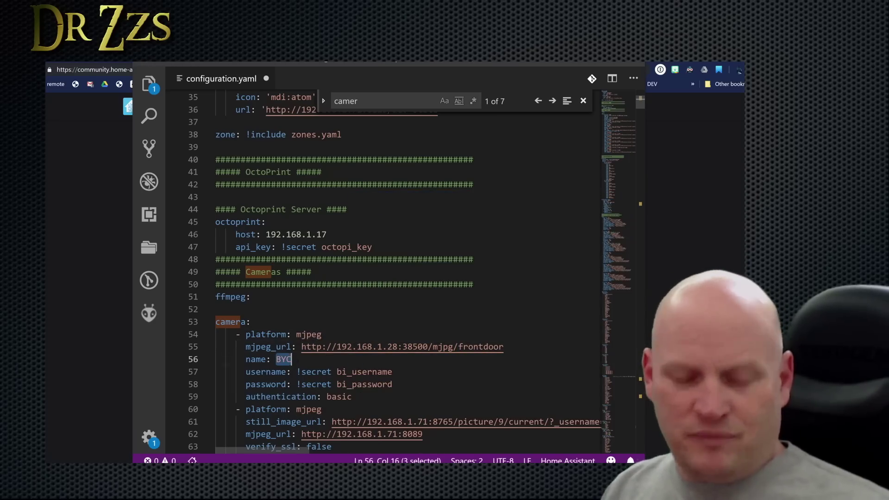
pyautogui.write('Front Door')
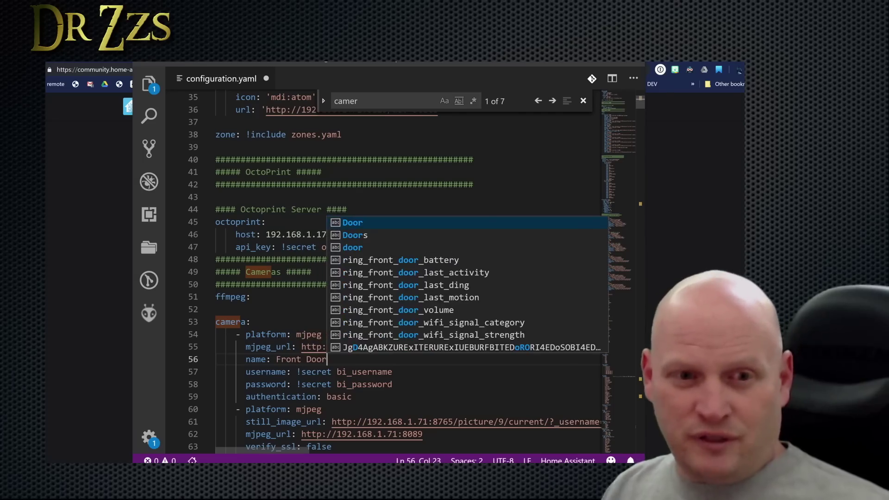
pyautogui.click(393, 372)
pyautogui.scroll(-2, 384, 277)
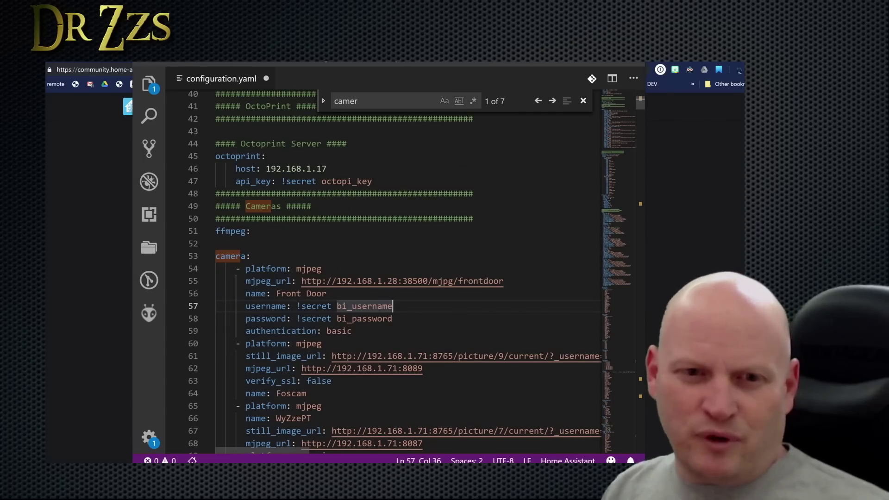
pyautogui.hotkey('alt', 'Tab')
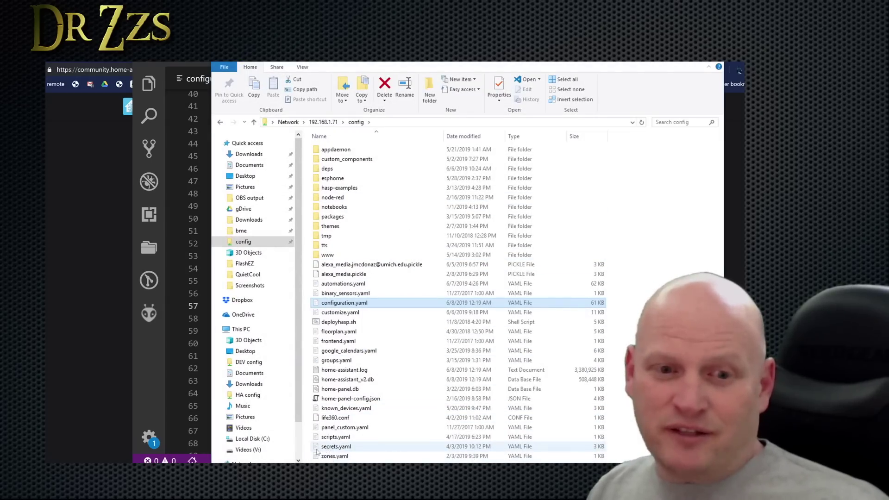
# - Open secrets.yaml and add a bi_username: entry at the end
pyautogui.doubleClick(337, 447)
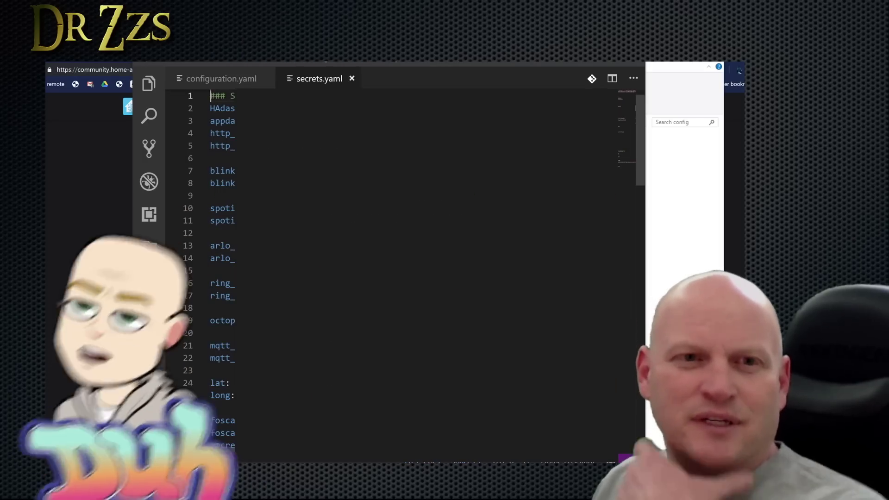
pyautogui.doubleClick(222, 108)
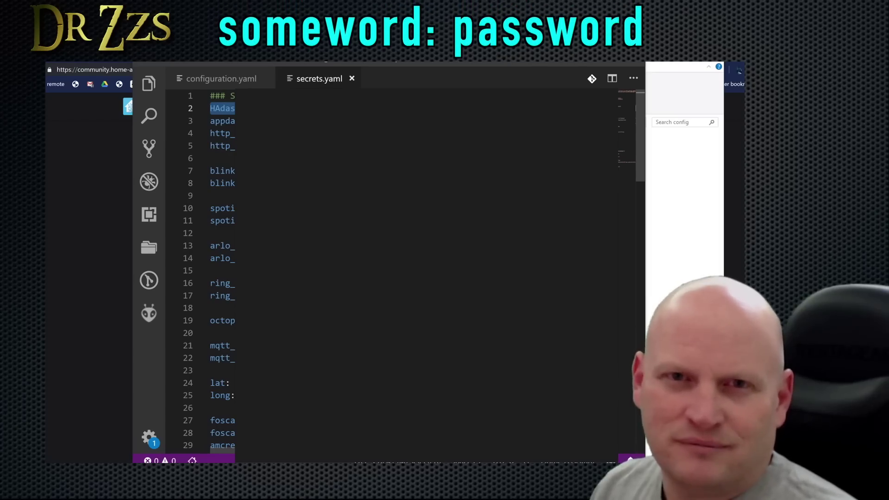
pyautogui.scroll(-20, 399, 268)
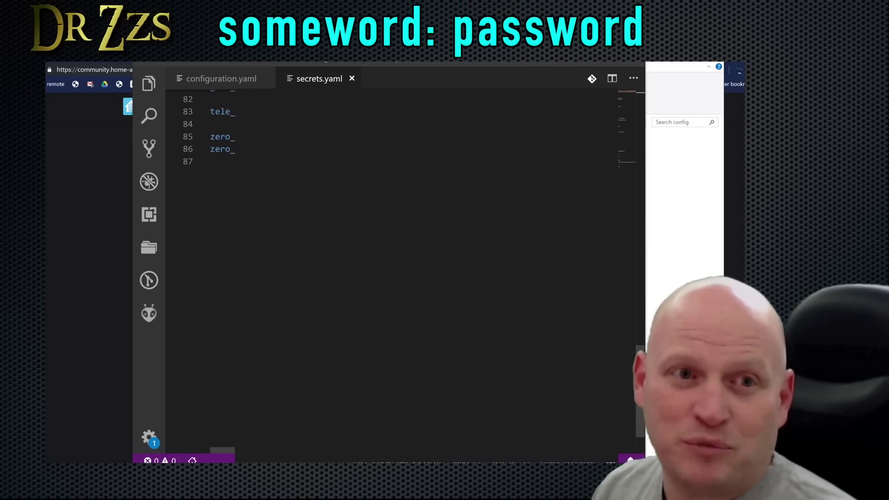
pyautogui.scroll(2, 398, 268)
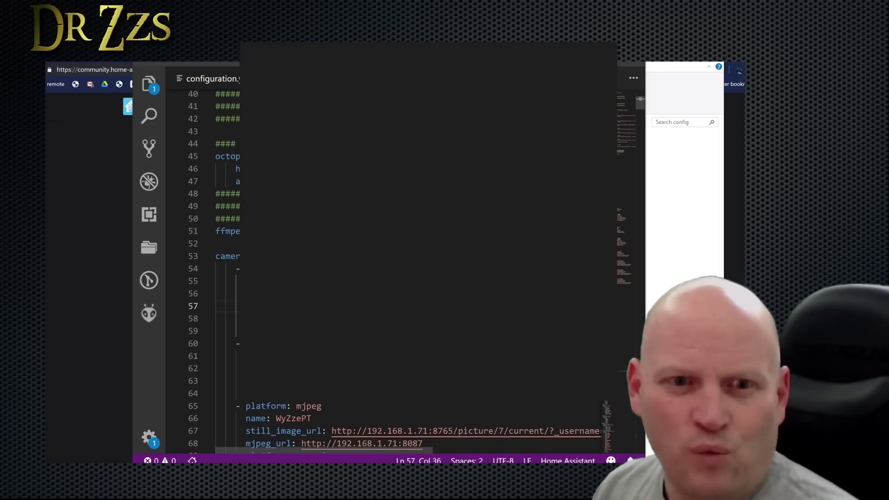
pyautogui.hotkey('ctrl', 'shift', 'Left')
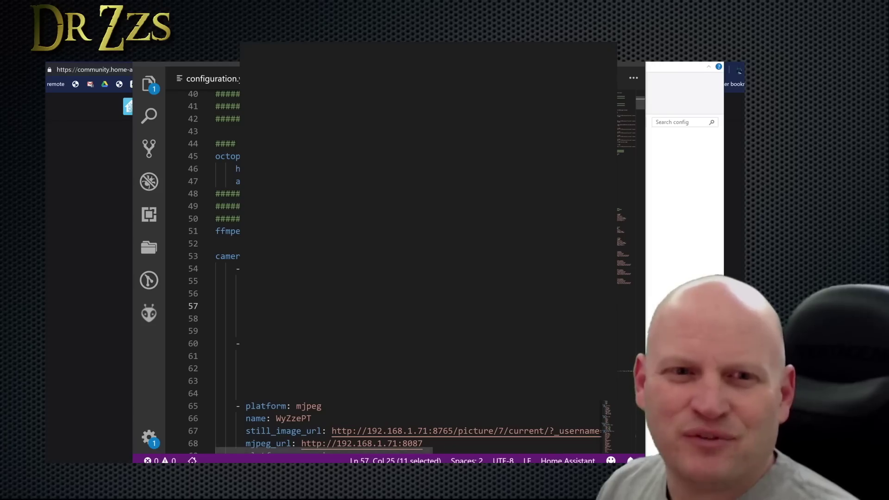
pyautogui.hotkey('ctrl', 'End')
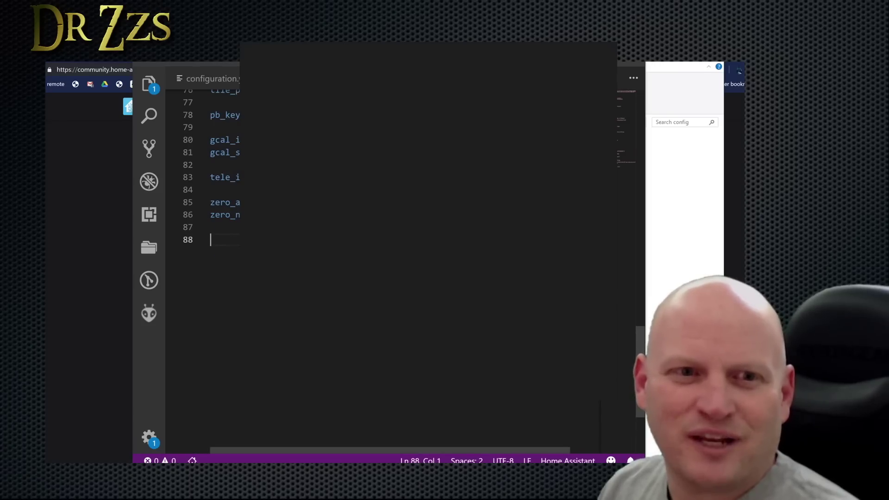
pyautogui.write('bi_use')
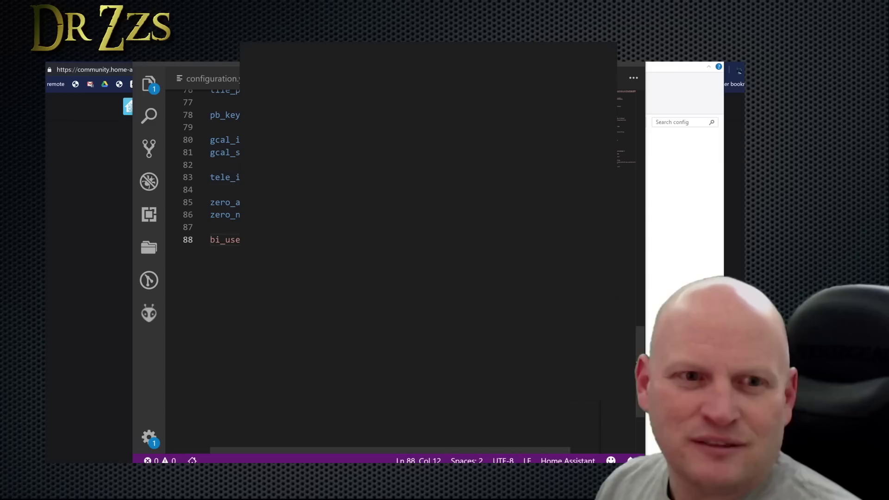
pyautogui.write('rname:')
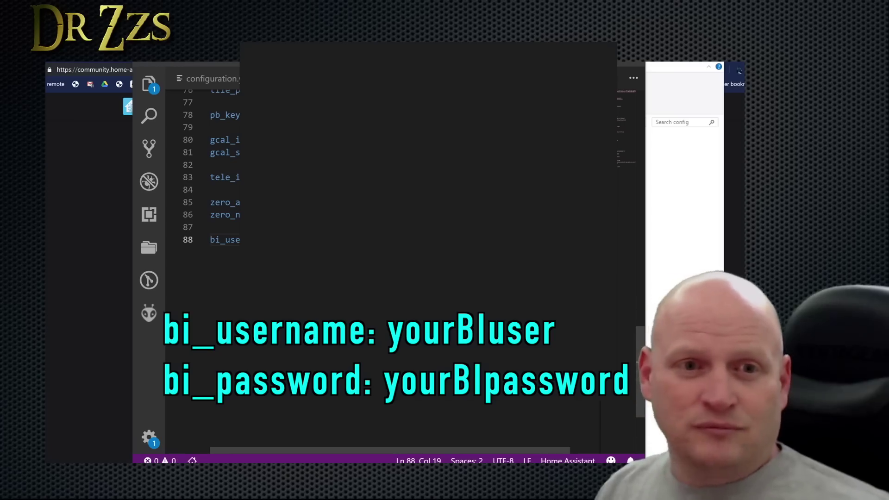
# - Copy the bi_password secret name from configuration.yaml into secrets.yaml
pyautogui.click(190, 85)
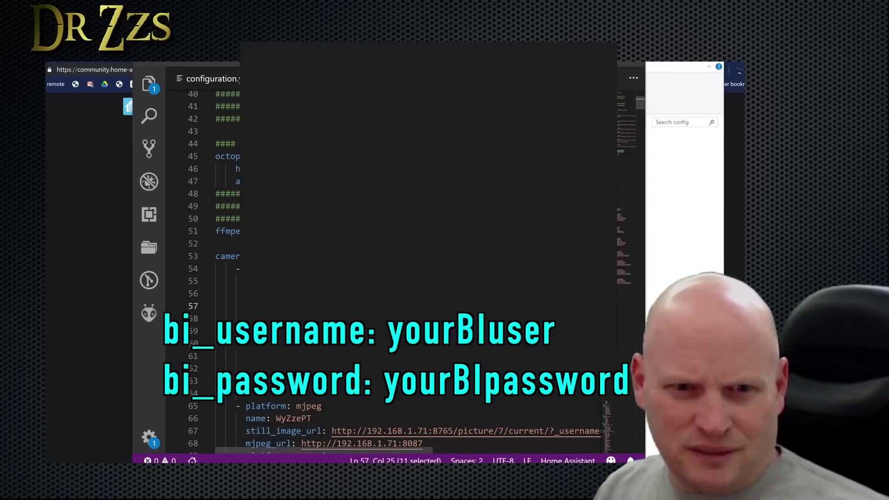
pyautogui.doubleClick(366, 318)
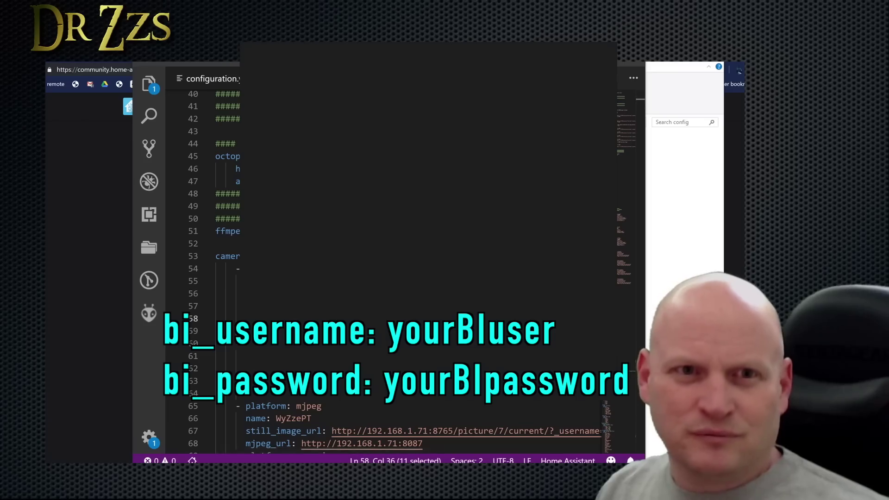
pyautogui.hotkey('ctrl', 'Tab')
pyautogui.hotkey('ctrl', 'v')
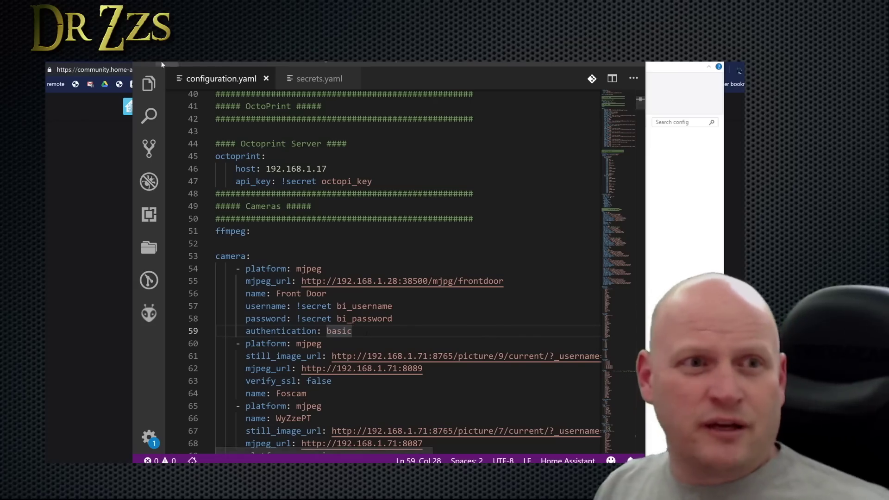
# - Validate the Home Assistant configuration from the General settings page
pyautogui.hotkey('alt', 'Tab')
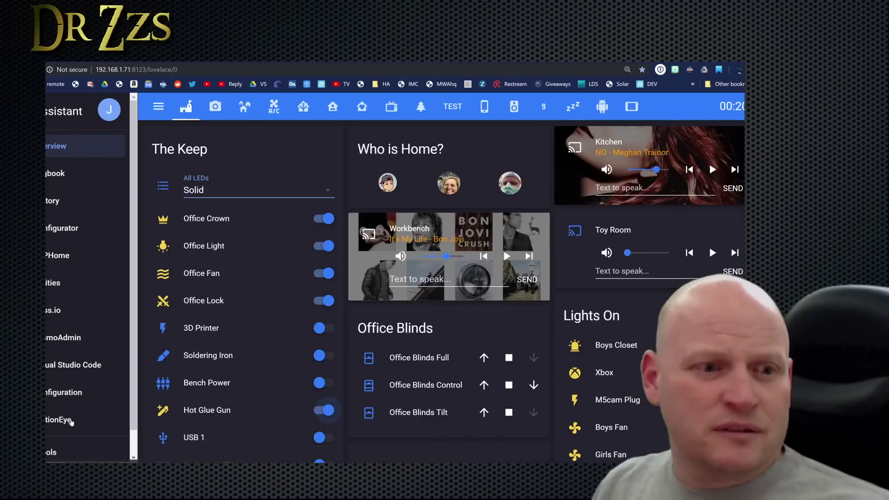
pyautogui.click(63, 392)
pyautogui.click(427, 347)
pyautogui.scroll(-5, 558, 366)
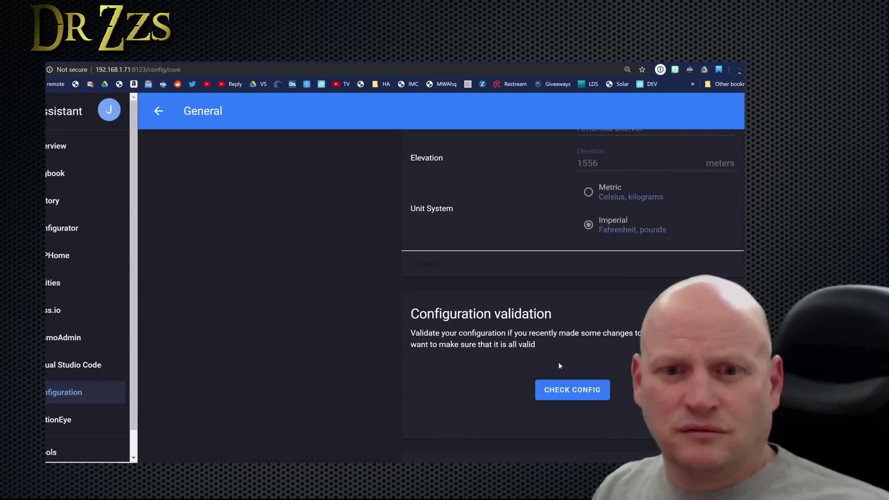
pyautogui.click(573, 390)
# - Preview camera.front_door's live Front Door feed and select its entity id
pyautogui.scroll(-3, 572, 390)
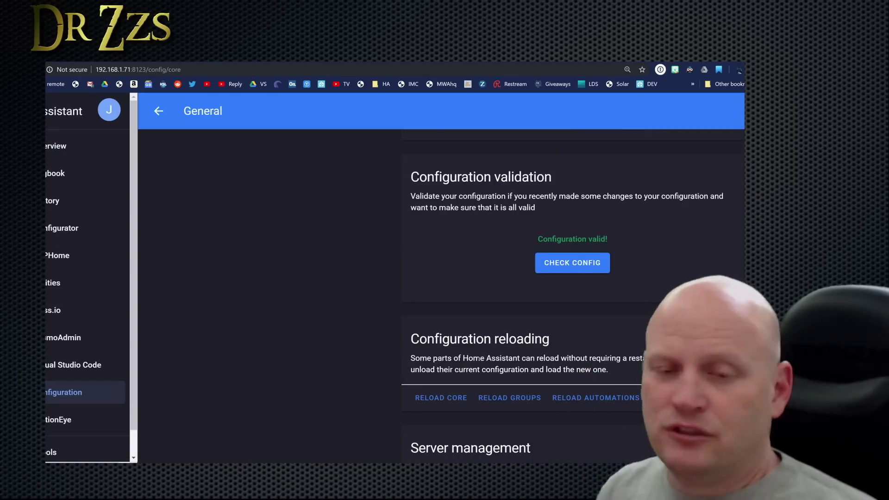
pyautogui.scroll(-2, 484, 453)
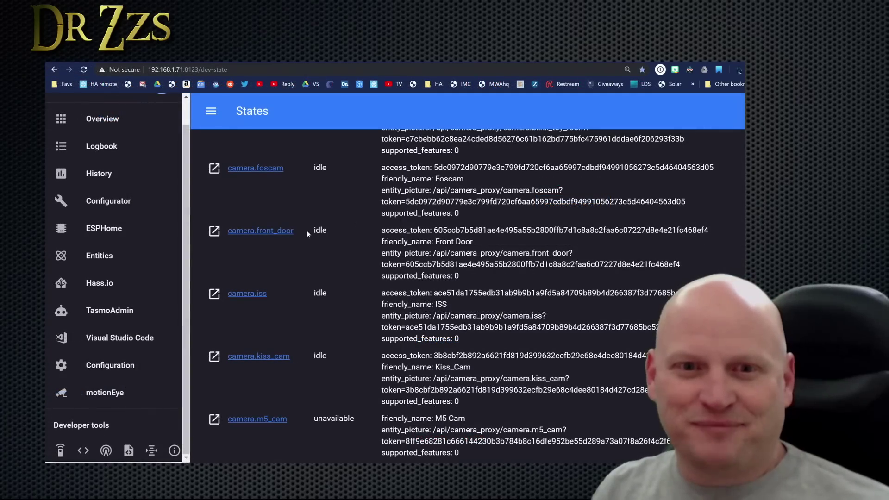
pyautogui.click(213, 232)
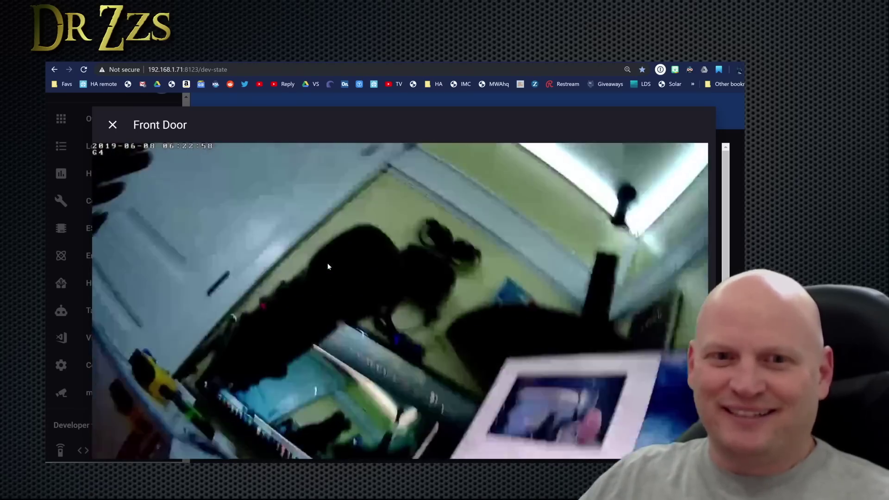
pyautogui.press('Escape')
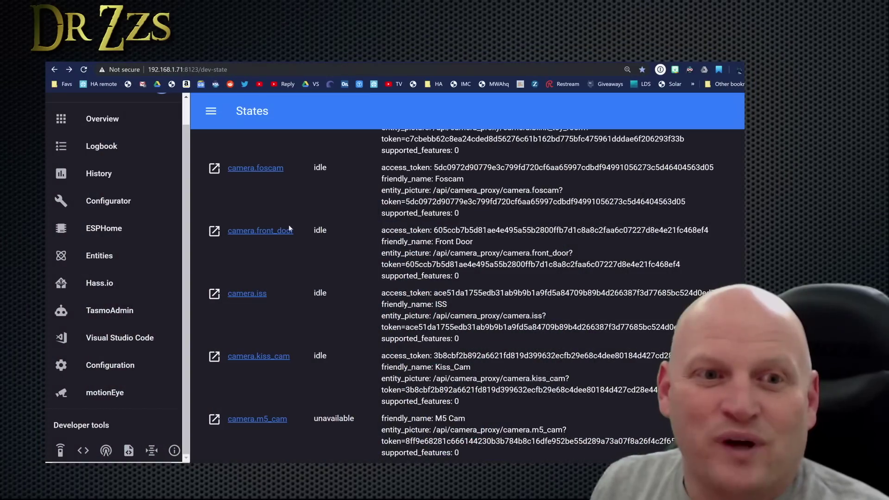
pyautogui.moveTo(289, 227); pyautogui.dragTo(219, 235)
# - Copy camera.front_door and add a Picture Entity card for it on the cameras view
pyautogui.rightClick(235, 234)
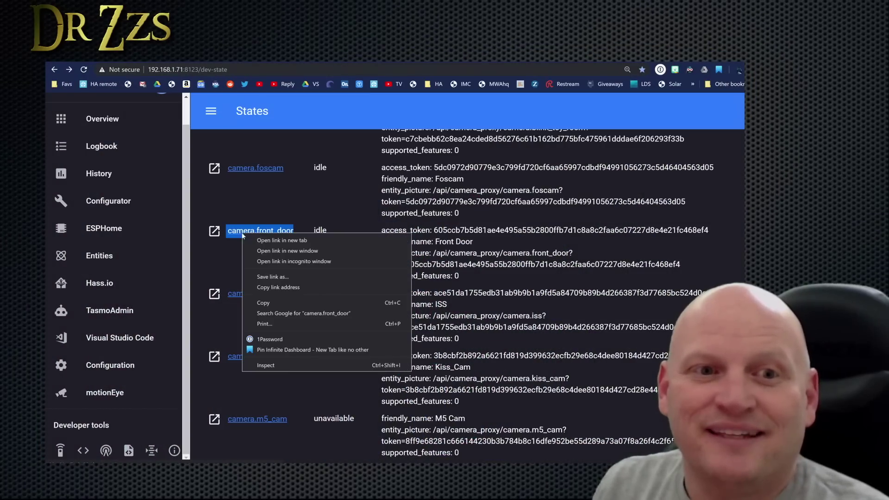
pyautogui.click(285, 301)
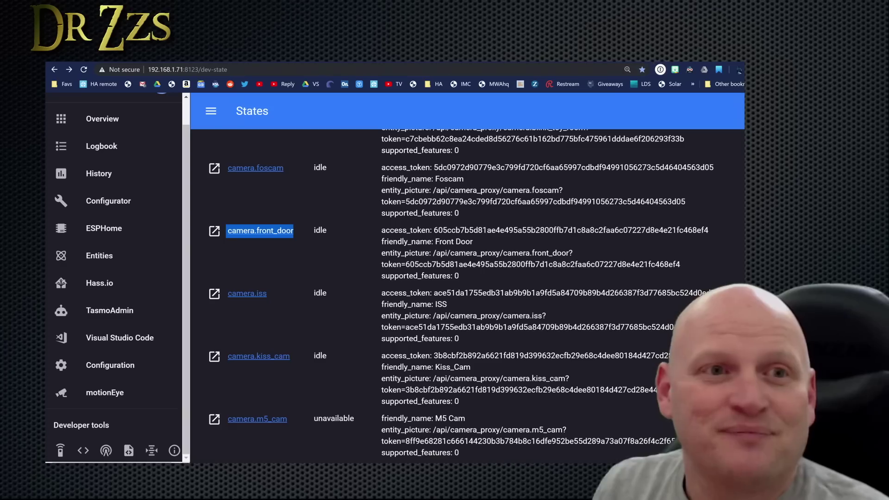
pyautogui.click(89, 125)
pyautogui.click(269, 107)
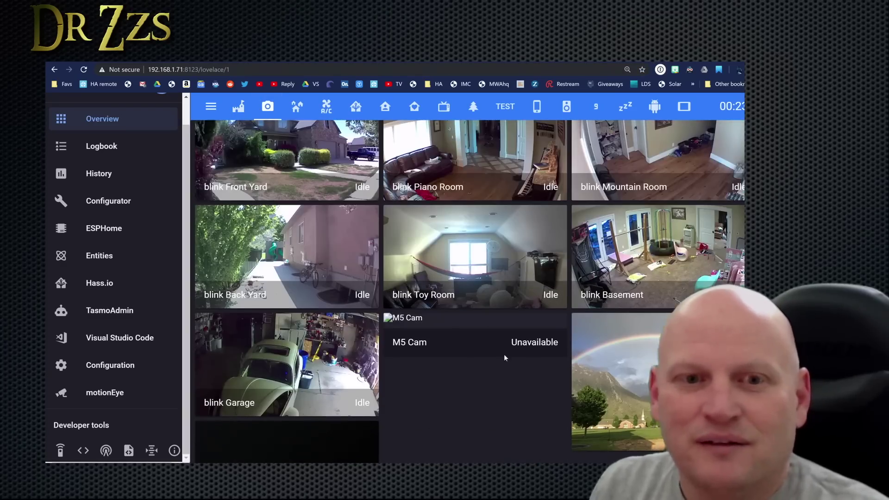
pyautogui.click(737, 106)
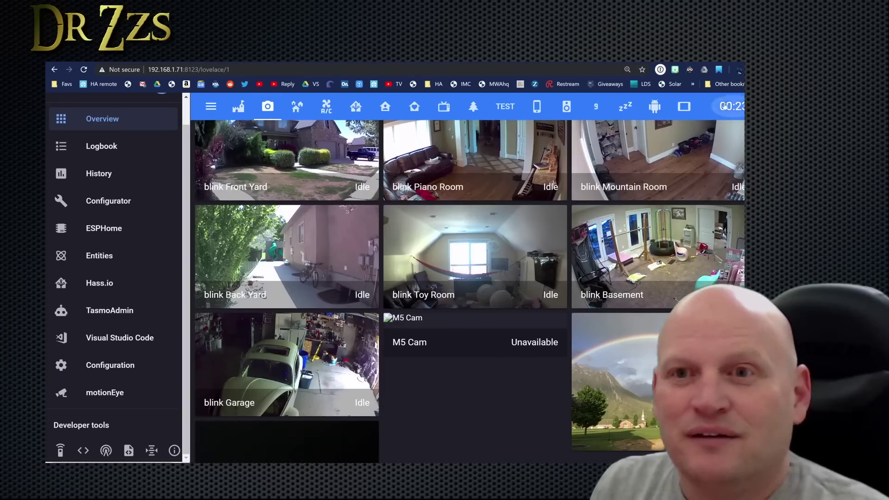
pyautogui.click(690, 195)
pyautogui.click(725, 442)
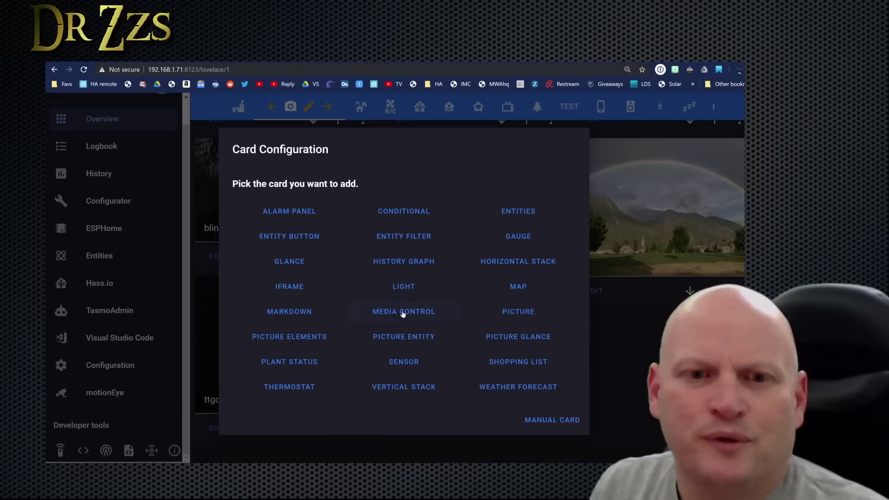
pyautogui.click(401, 340)
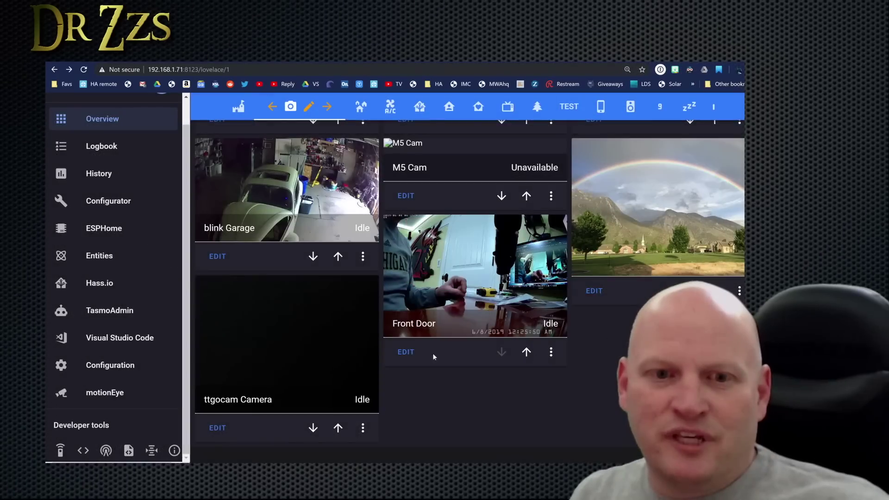
pyautogui.click(405, 352)
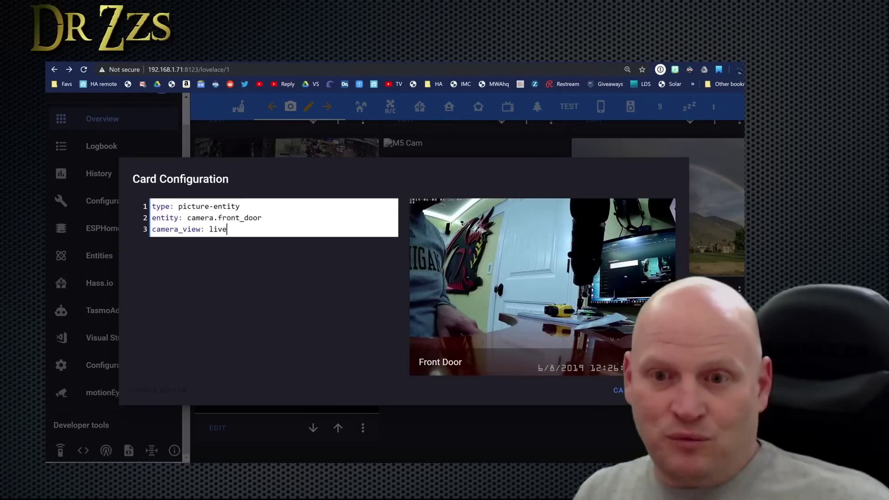
pyautogui.click(667, 457)
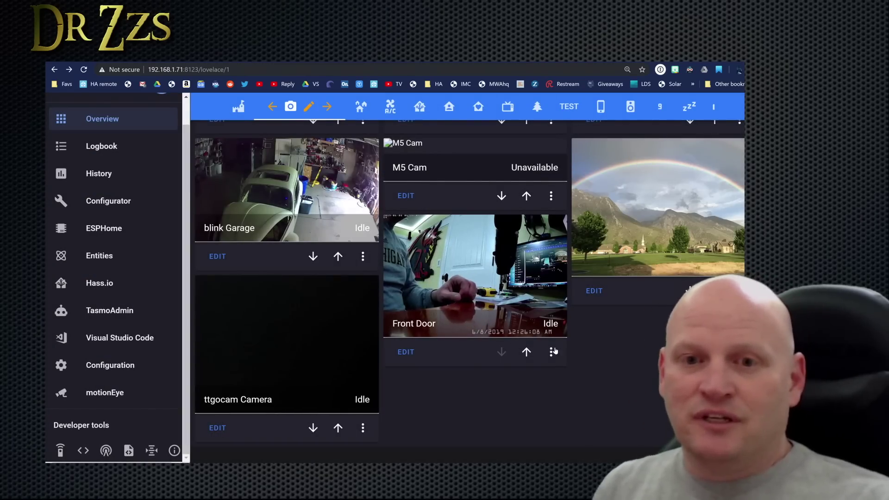
# - Remove the Front Door card's camera_view: live line and save the card
pyautogui.click(406, 352)
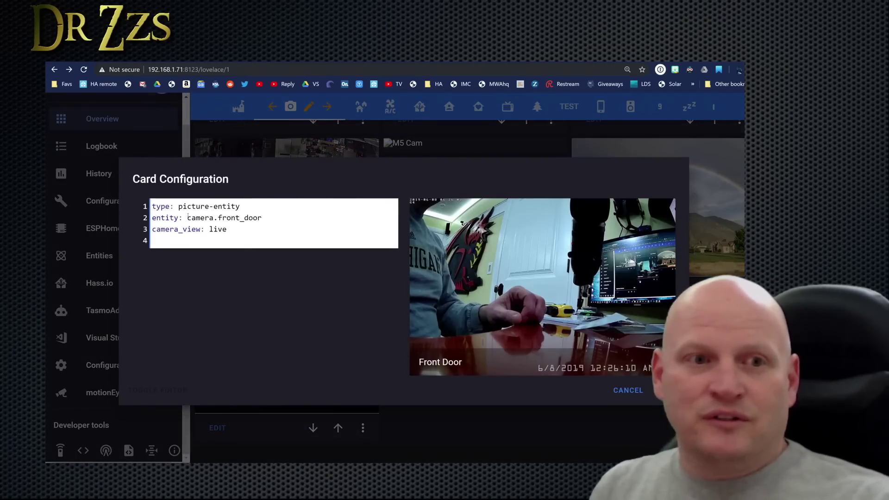
pyautogui.moveTo(227, 230); pyautogui.dragTo(144, 232)
pyautogui.hotkey('ctrl', 'c')
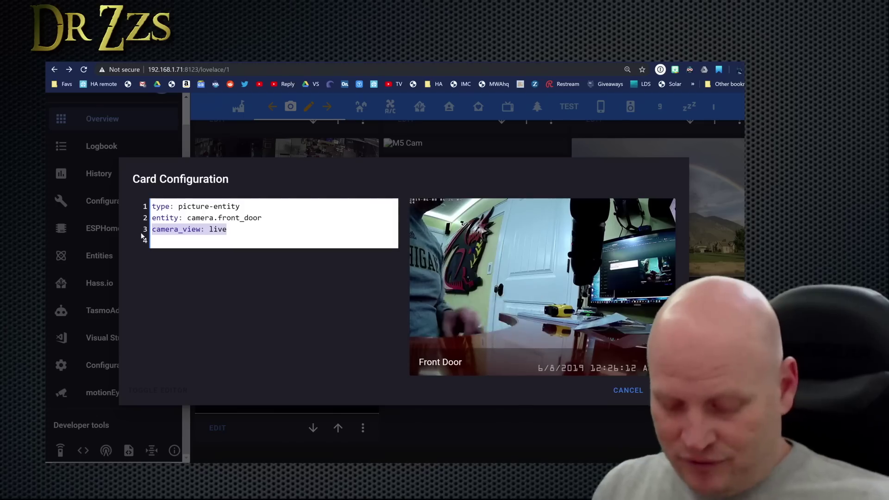
pyautogui.press('BackSpace')
pyautogui.press('BackSpace')
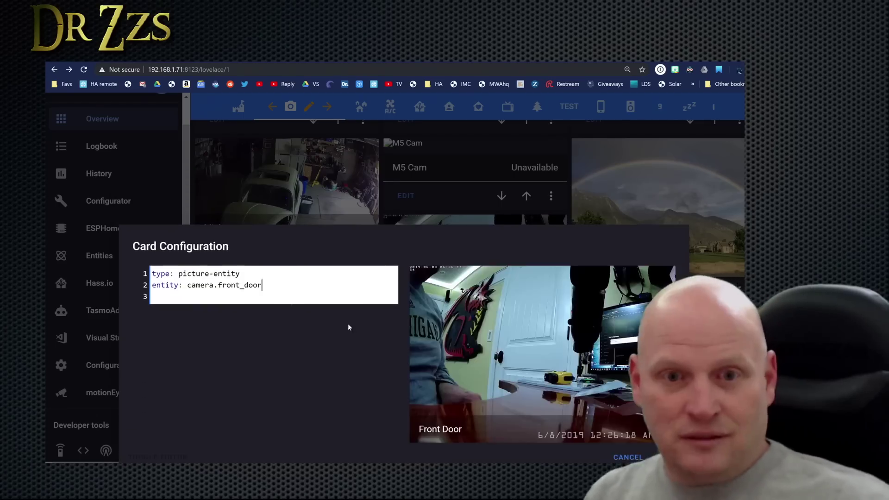
pyautogui.hotkey('ctrl', 's')
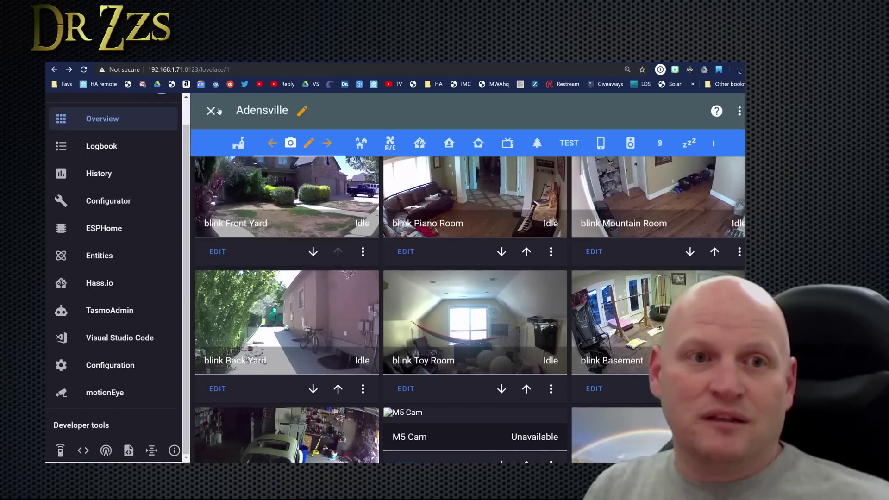
# - Leave dashboard edit mode and test the Front Door card's enlarged camera feed
pyautogui.click(216, 111)
pyautogui.scroll(-3, 417, 278)
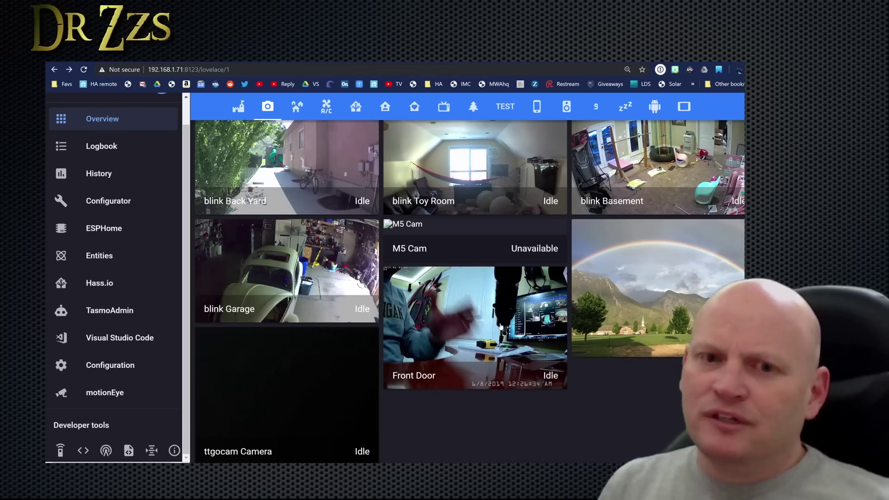
pyautogui.click(405, 276)
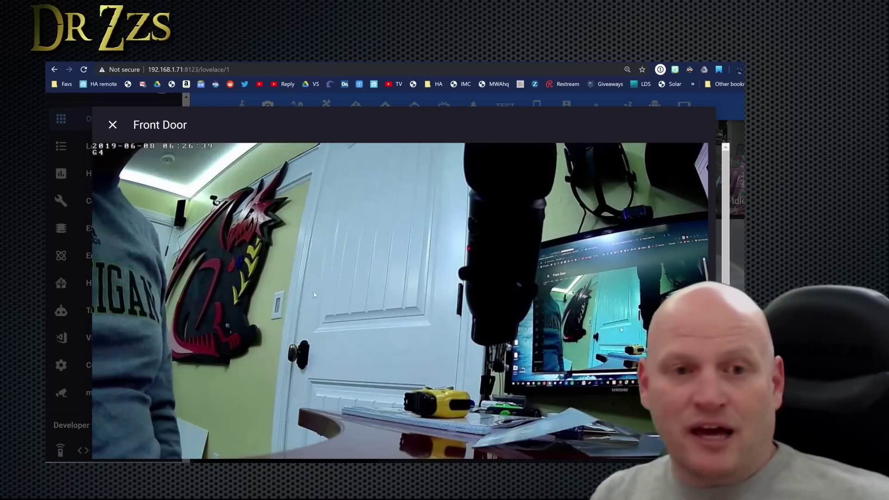
pyautogui.click(113, 125)
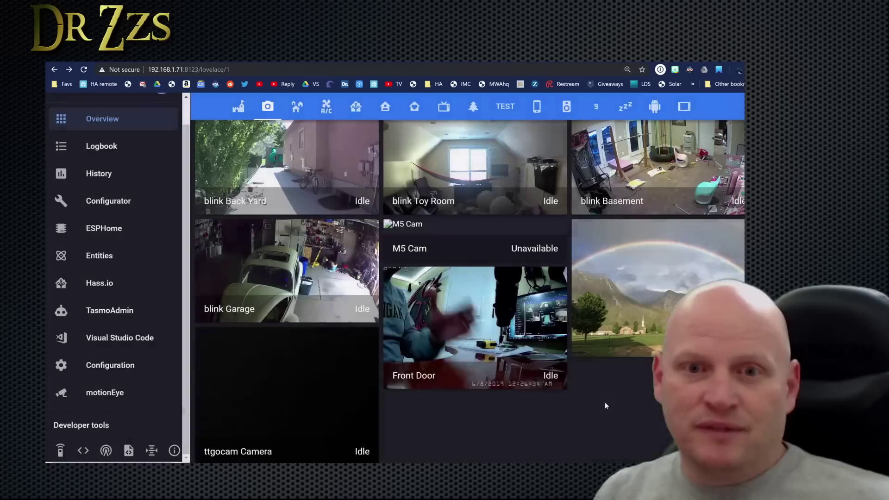
pyautogui.click(508, 357)
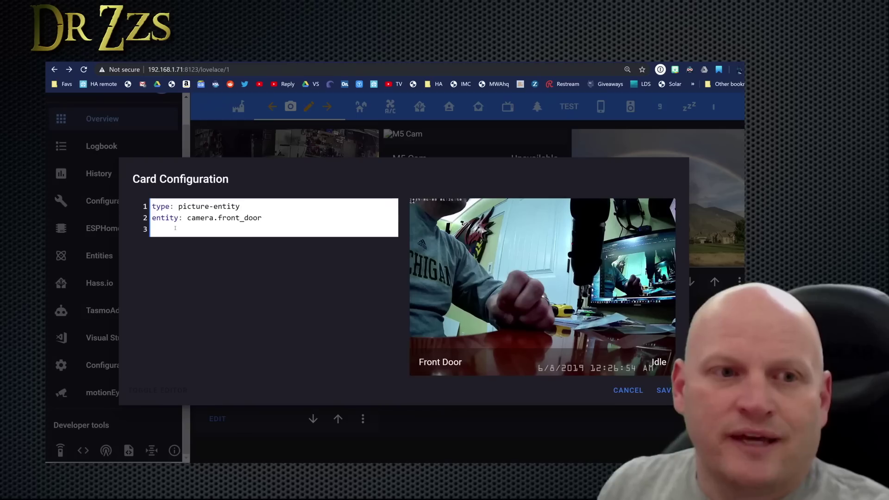
# - Paste 'camera_view: live' into the Front Door card config, save it, and view the live feed
pyautogui.rightClick(175, 230)
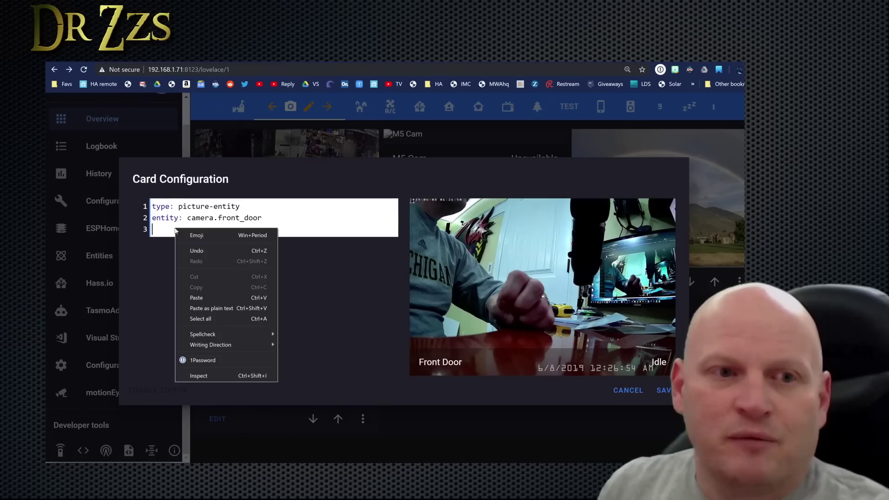
pyautogui.click(212, 297)
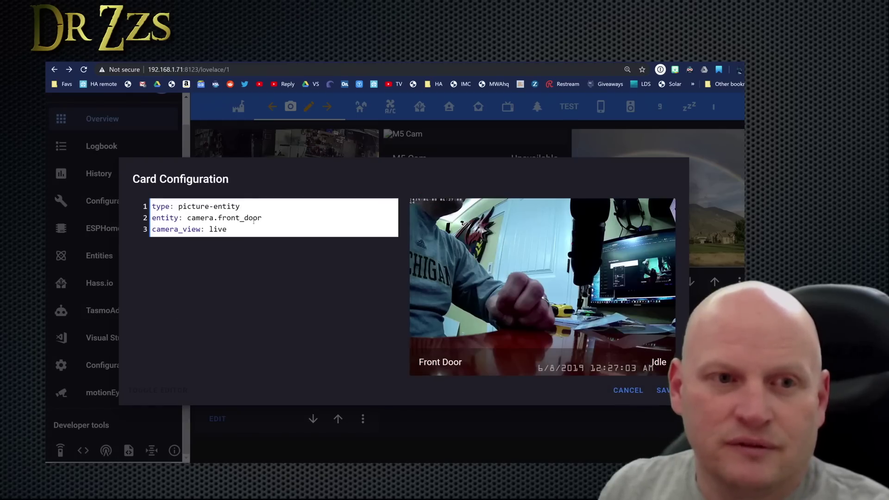
pyautogui.click(664, 390)
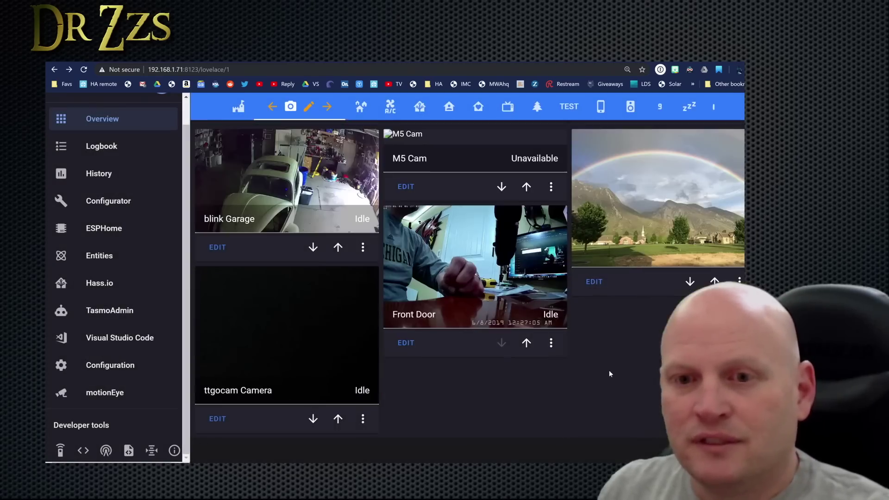
pyautogui.click(547, 275)
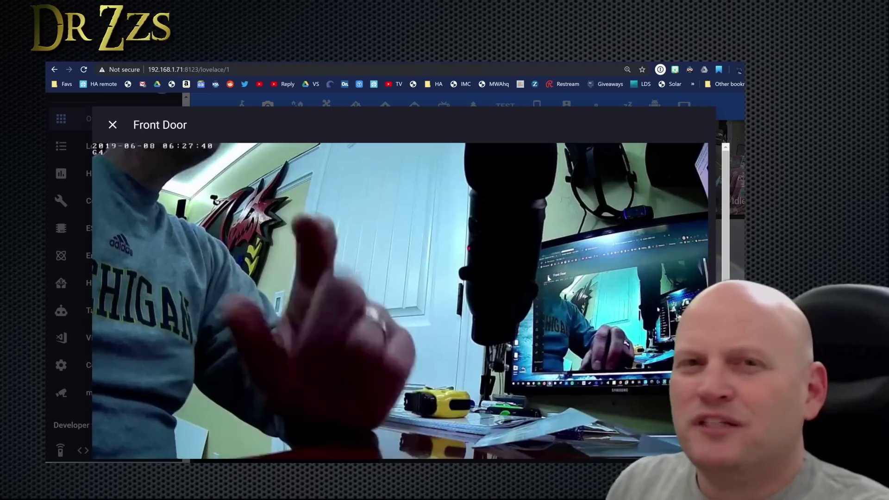